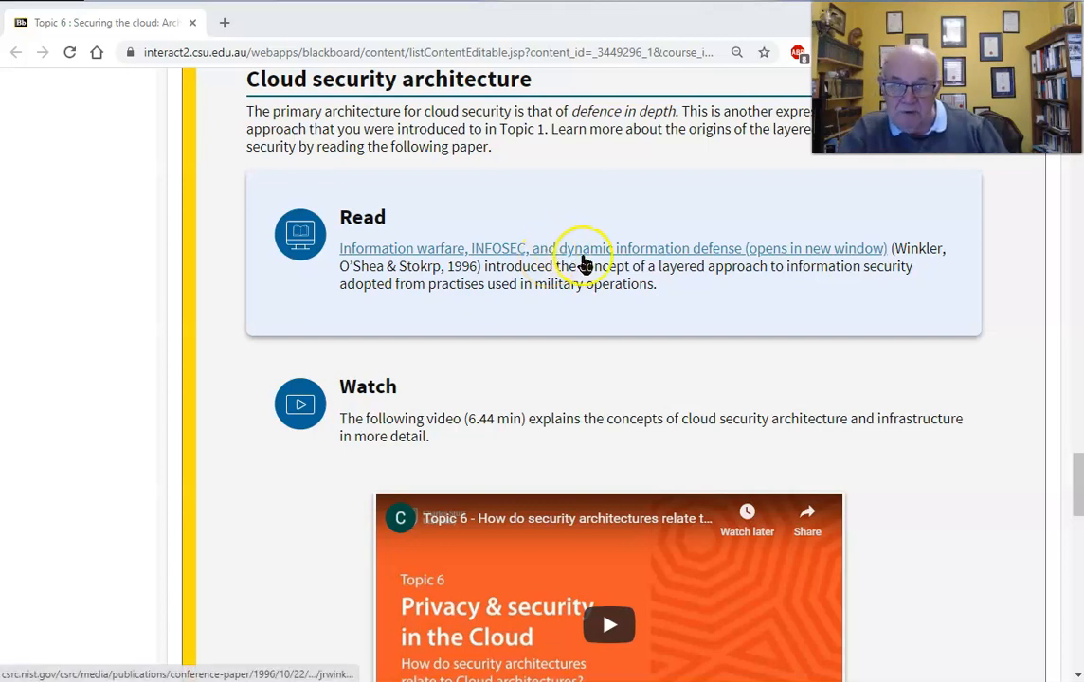
Open the linked paper "Information warfare, INFOSEC, and dynamic information defense" and copy its title, authors and affiliation address into a blank Notepad file
{"action": "left_click", "coordinate": [599, 252]}
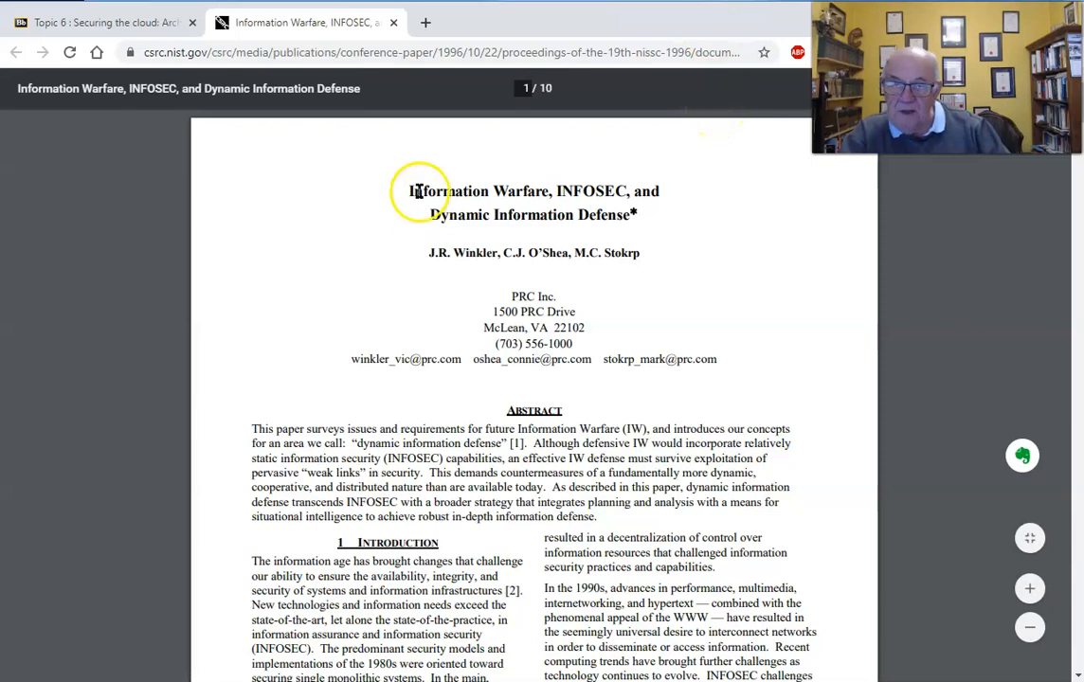
{"action": "left_click_drag", "start_coordinate": [409, 190], "coordinate": [601, 338]}
{"action": "key", "text": "ctrl+c"}
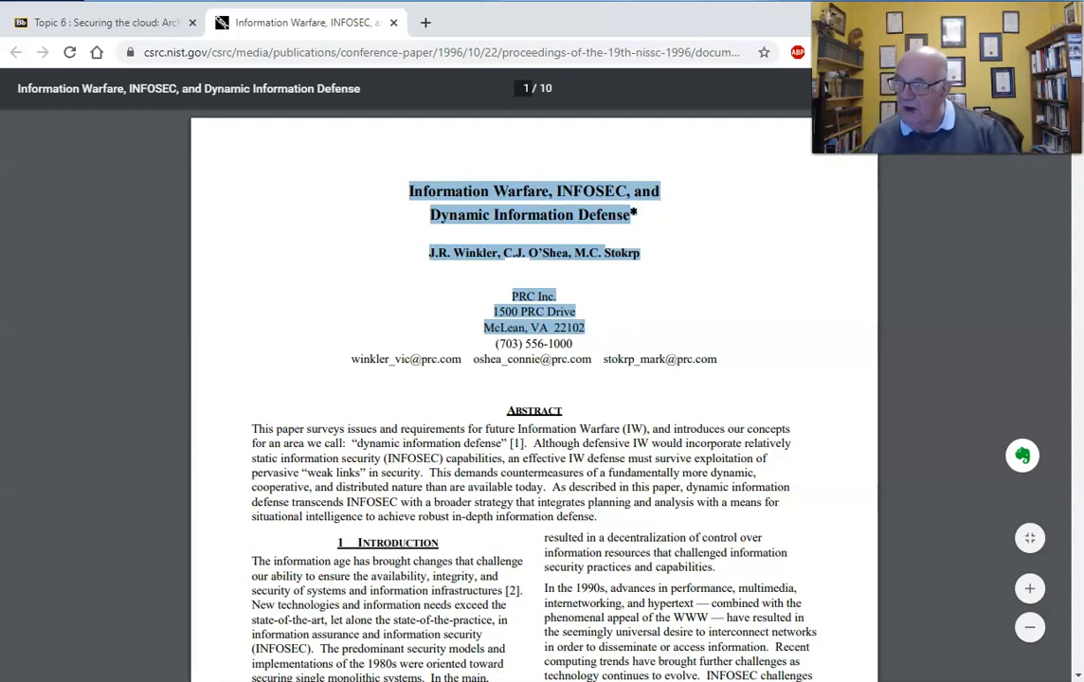
{"action": "left_click_drag", "start_coordinate": [443, 237], "coordinate": [511, 266]}
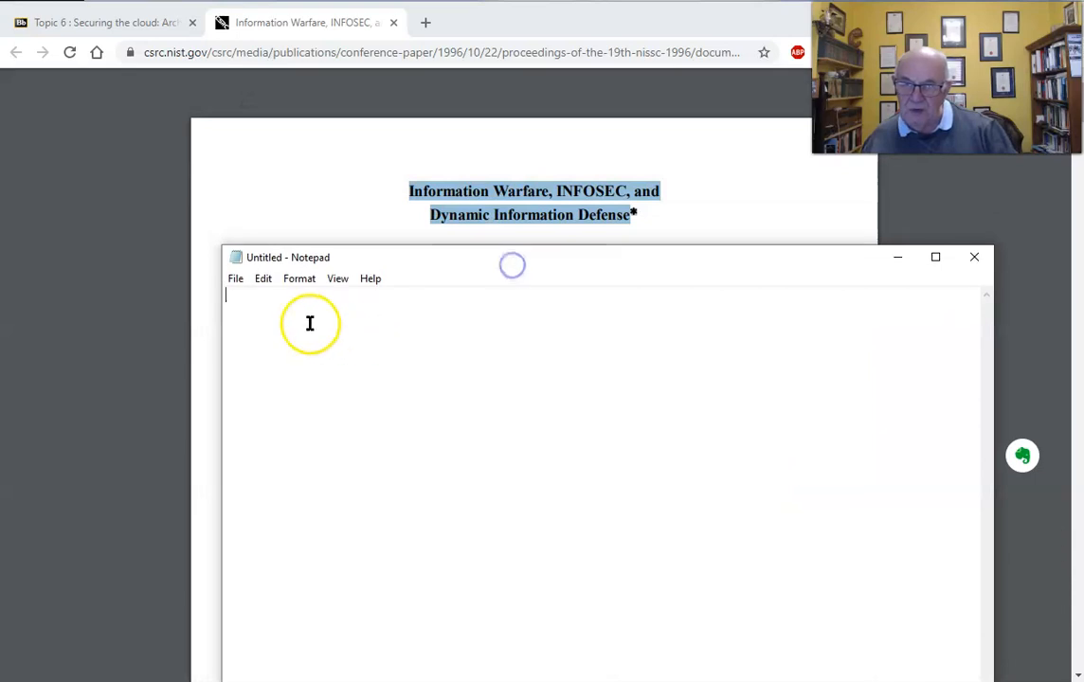
{"action": "key", "text": "ctrl+v"}
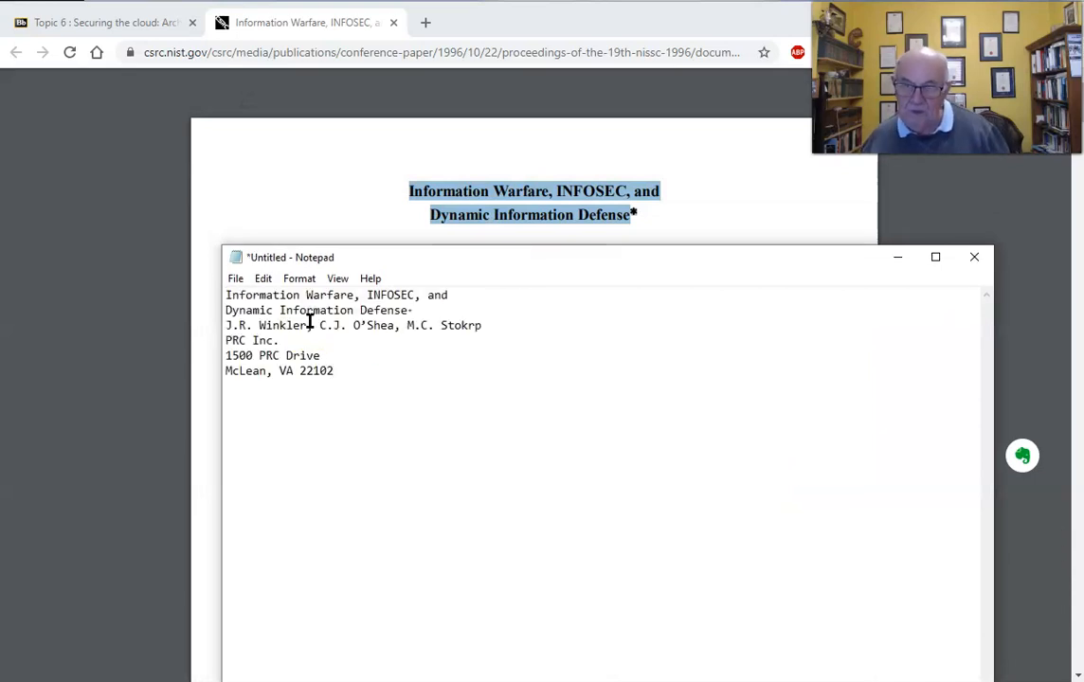
{"action": "key", "text": "Return"}
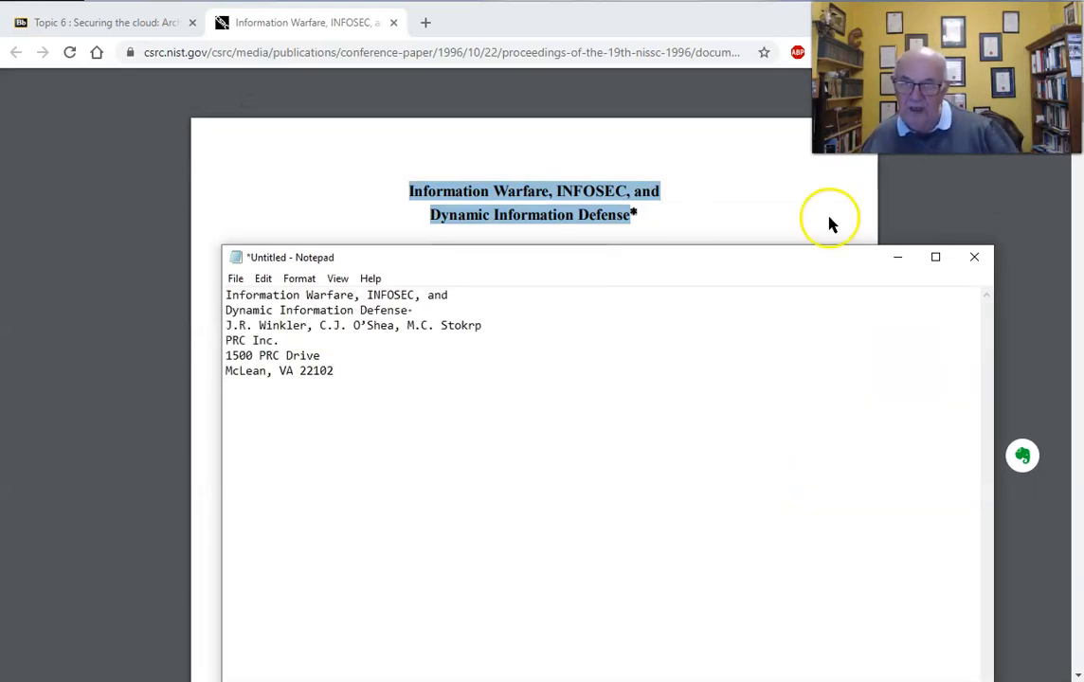
Copy the paper's full web address from the browser into the Notepad notes, one blank line below the title block
{"action": "left_click", "coordinate": [310, 170]}
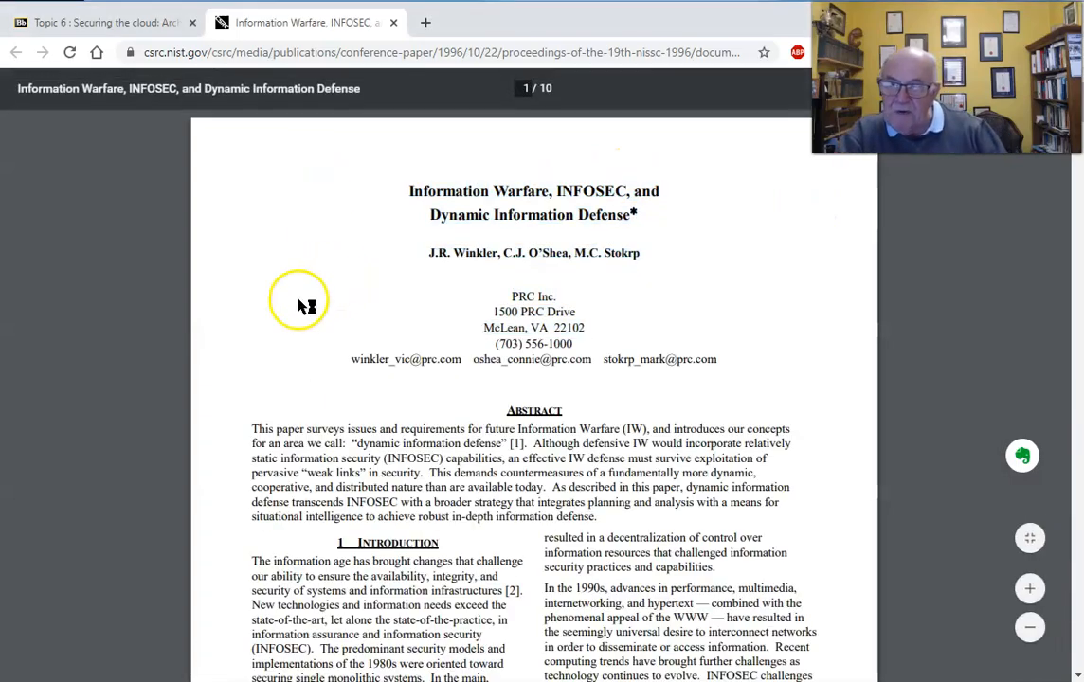
{"action": "scroll", "coordinate": [605, 380], "scroll_direction": "down", "scroll_amount": 3}
{"action": "scroll", "coordinate": [606, 375], "scroll_direction": "down", "scroll_amount": 4}
{"action": "scroll", "coordinate": [607, 379], "scroll_direction": "up", "scroll_amount": 7}
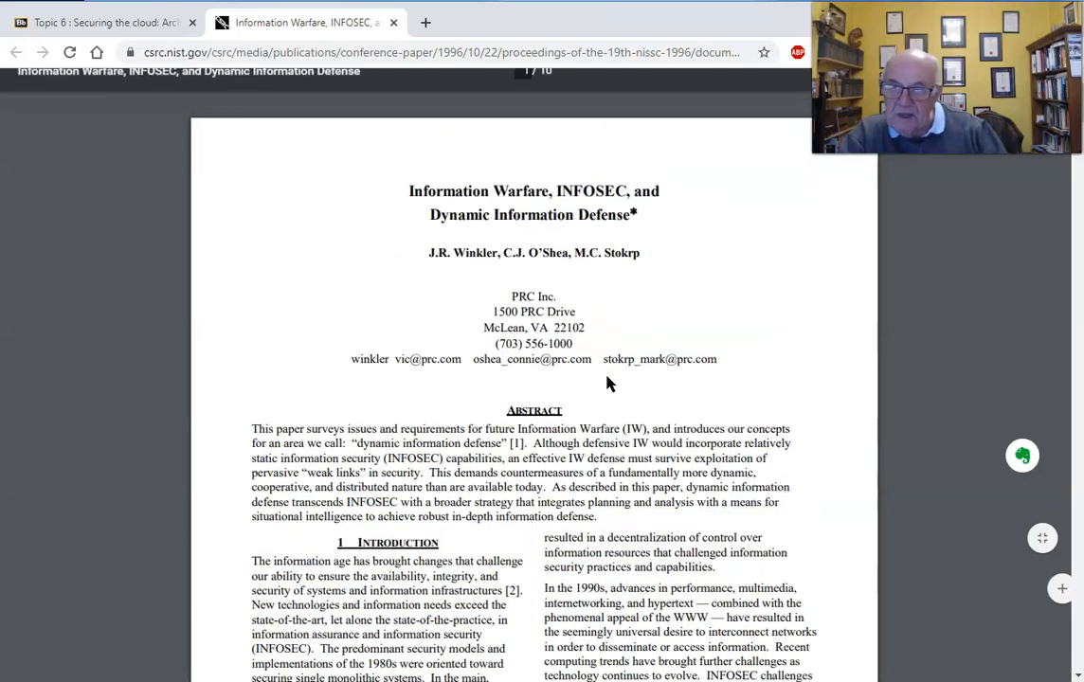
{"action": "left_click", "coordinate": [441, 52]}
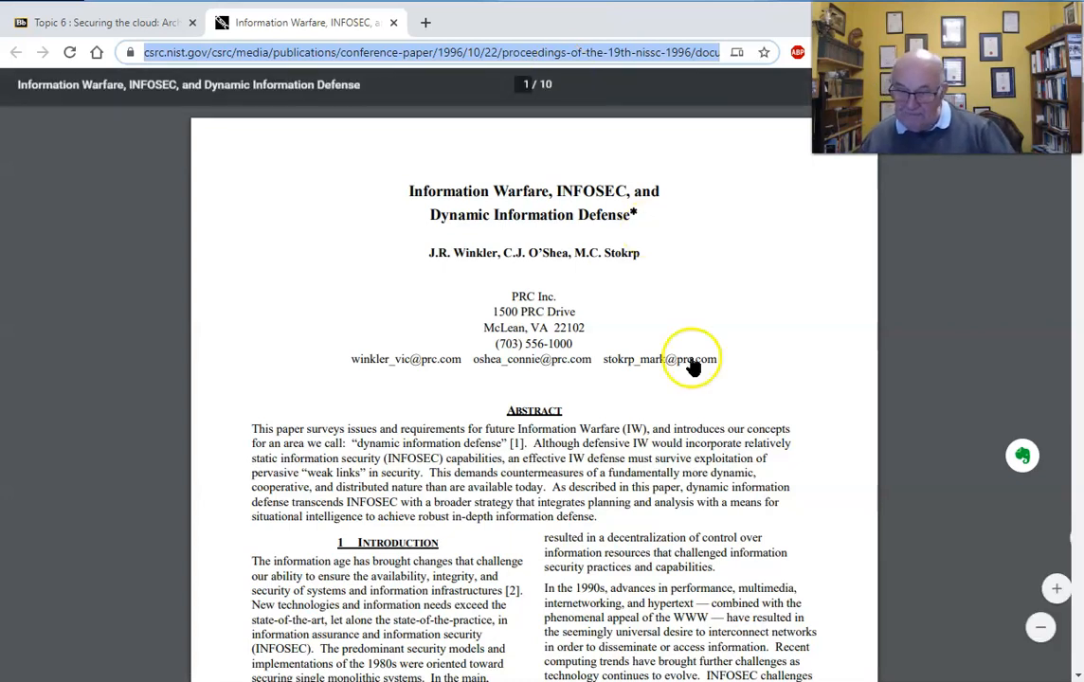
{"action": "key", "text": "alt+Tab"}
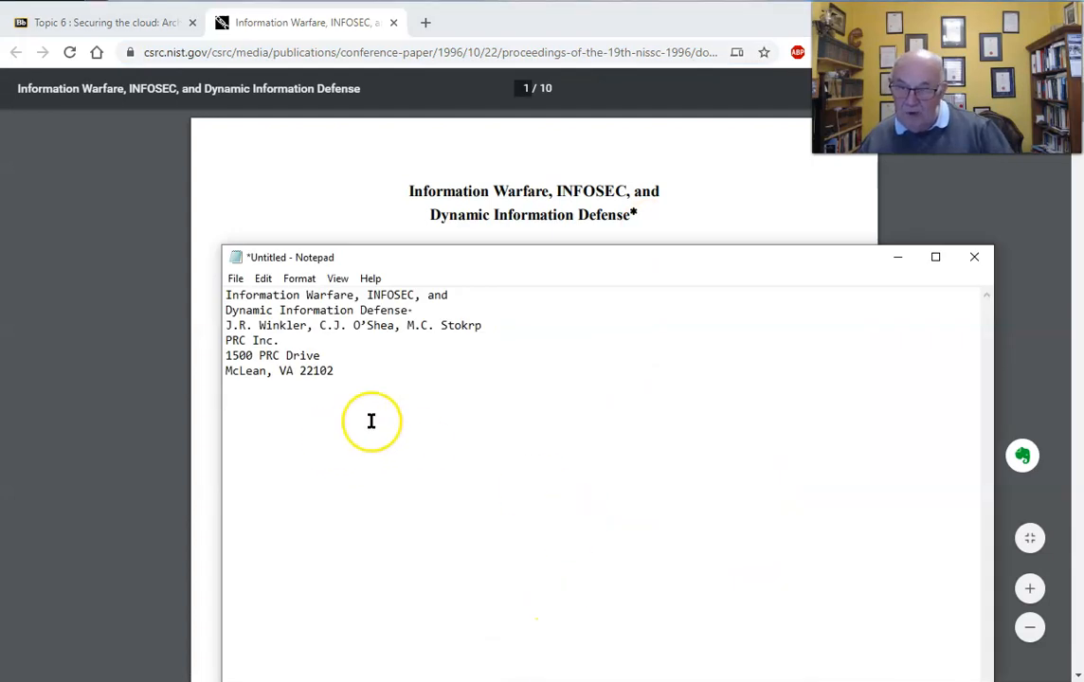
{"action": "key", "text": "Return"}
{"action": "key", "text": "Return"}
{"action": "type", "text": "https://csrc.nist.gov/csrc/media/publications/conference-paper/1996/10/22/proceedings-of-the-19th-nissc-1996/documents/paper016/jrwink.pdf"}
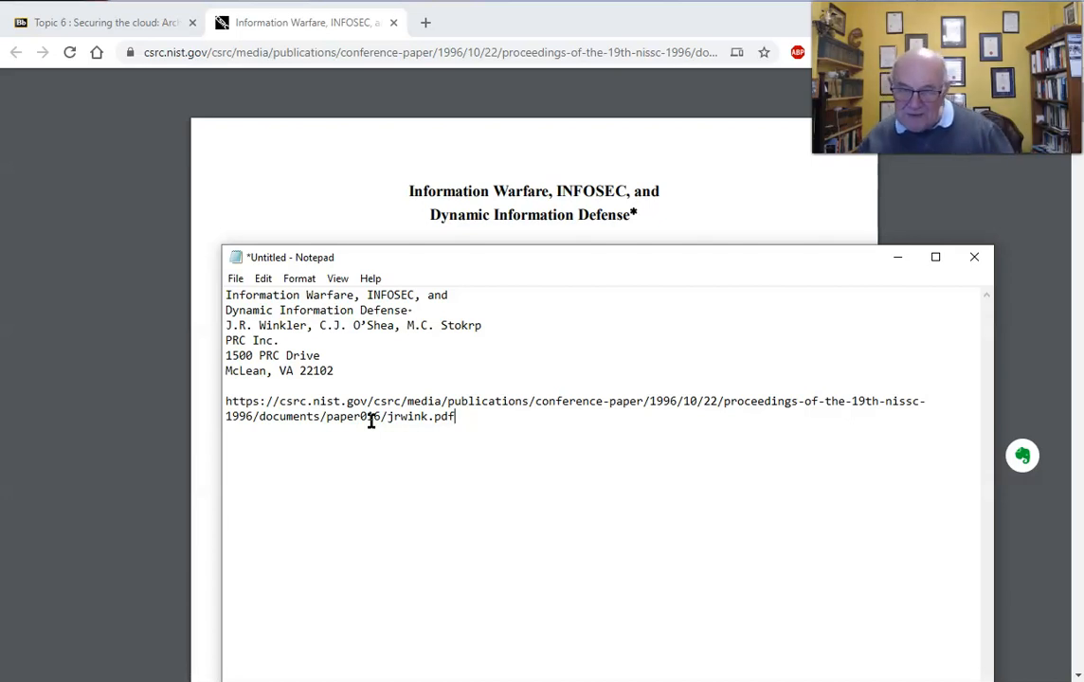
Add the publication year 1996 to the notes, separated by a blank line below the web address
{"action": "key", "text": "Return"}
{"action": "key", "text": "Return"}
{"action": "type", "text": "1996"}
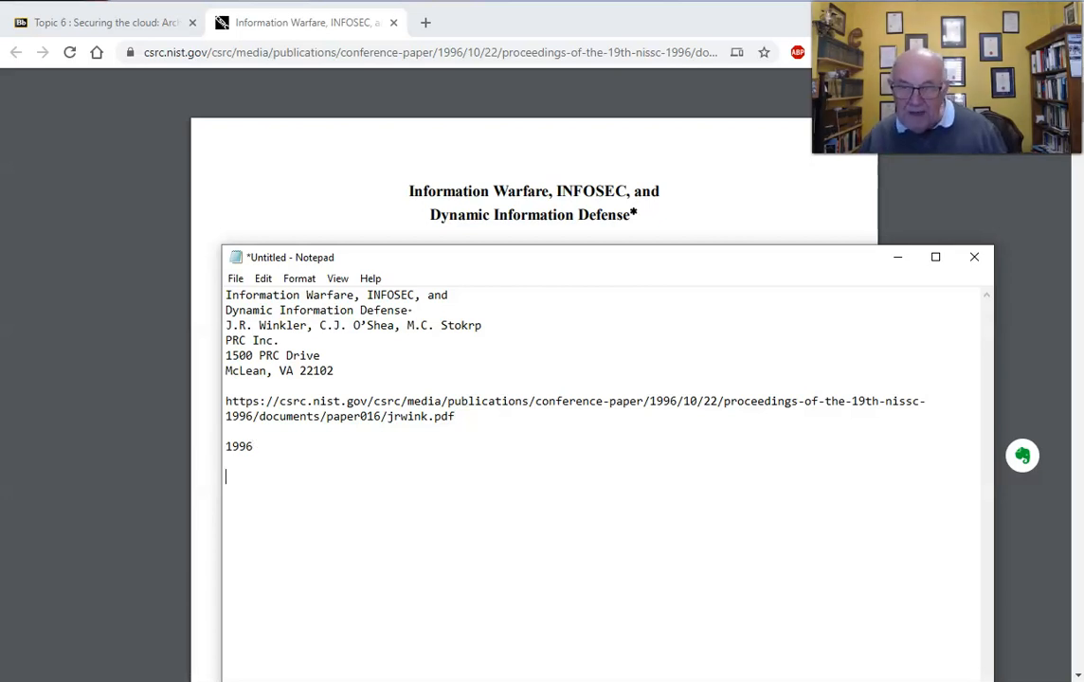
Copy the paper's full abstract paragraph from the browser into the Notepad notes below the year
{"action": "left_click", "coordinate": [371, 170]}
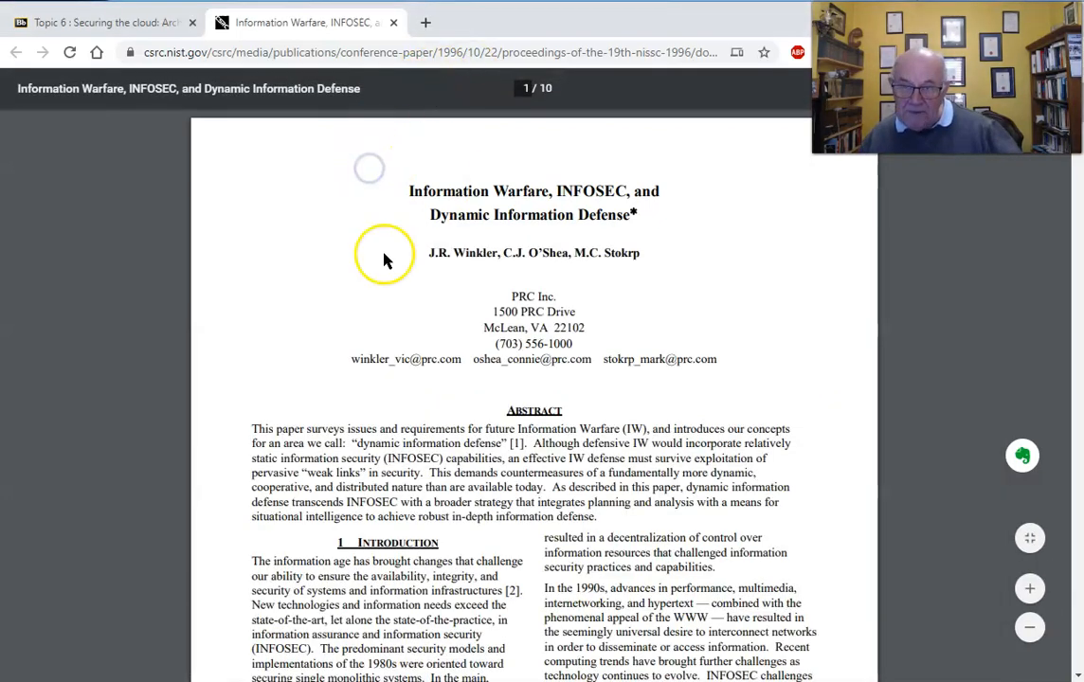
{"action": "scroll", "coordinate": [383, 259], "scroll_direction": "down", "scroll_amount": 2}
{"action": "left_click_drag", "start_coordinate": [253, 262], "coordinate": [598, 362]}
{"action": "key", "text": "ctrl+c"}
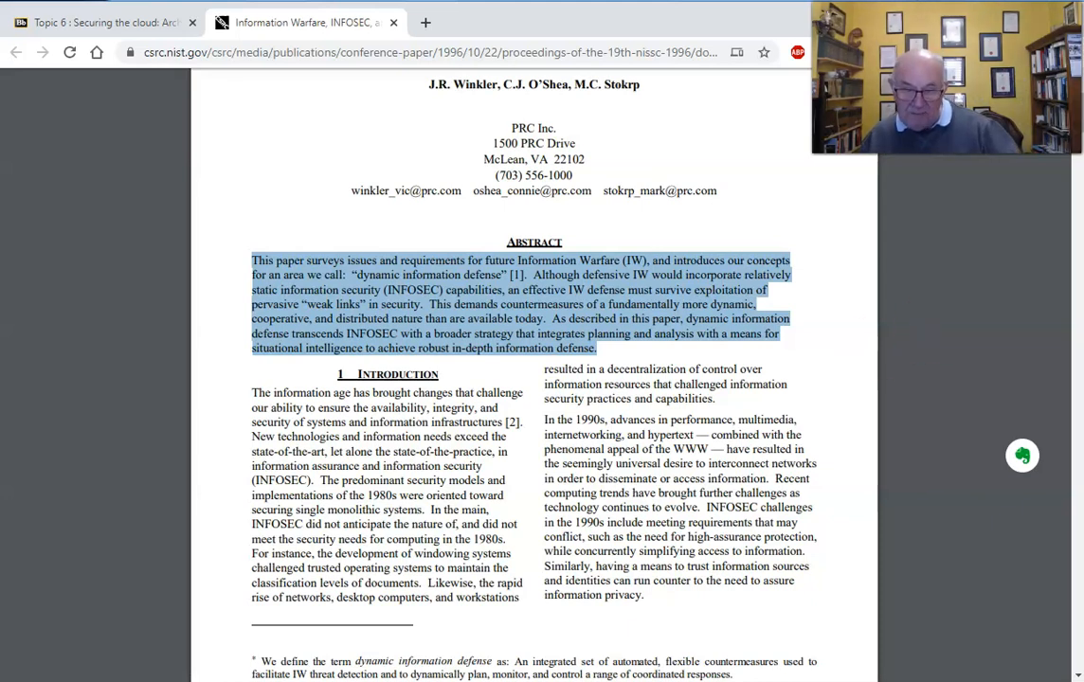
{"action": "key", "text": "alt+Tab"}
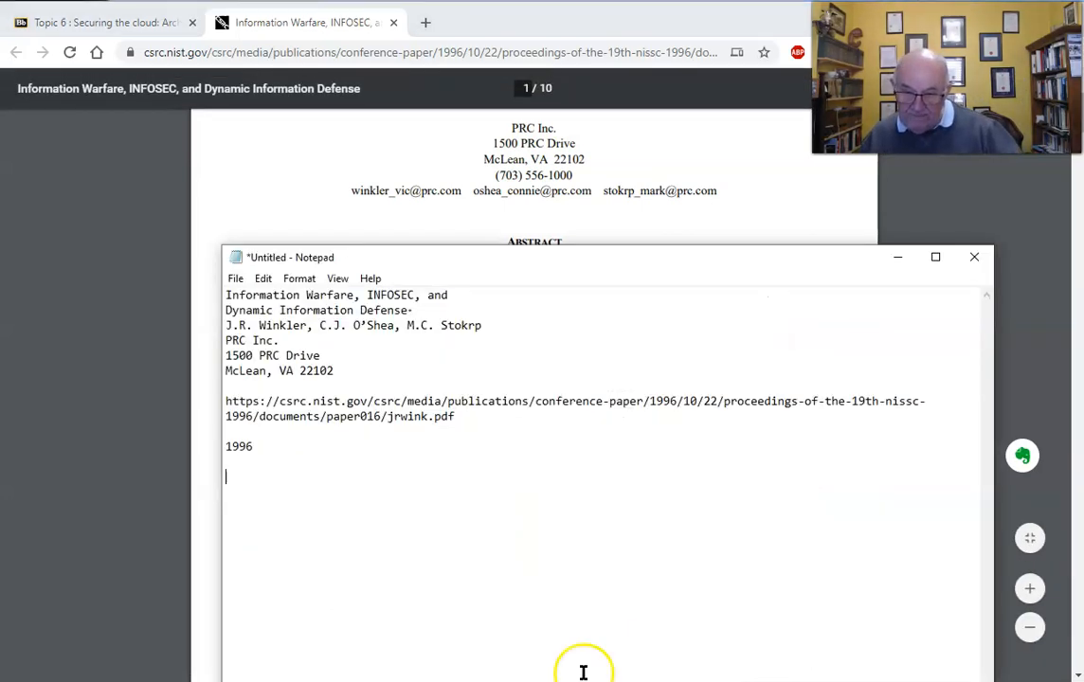
{"action": "key", "text": "ctrl+v"}
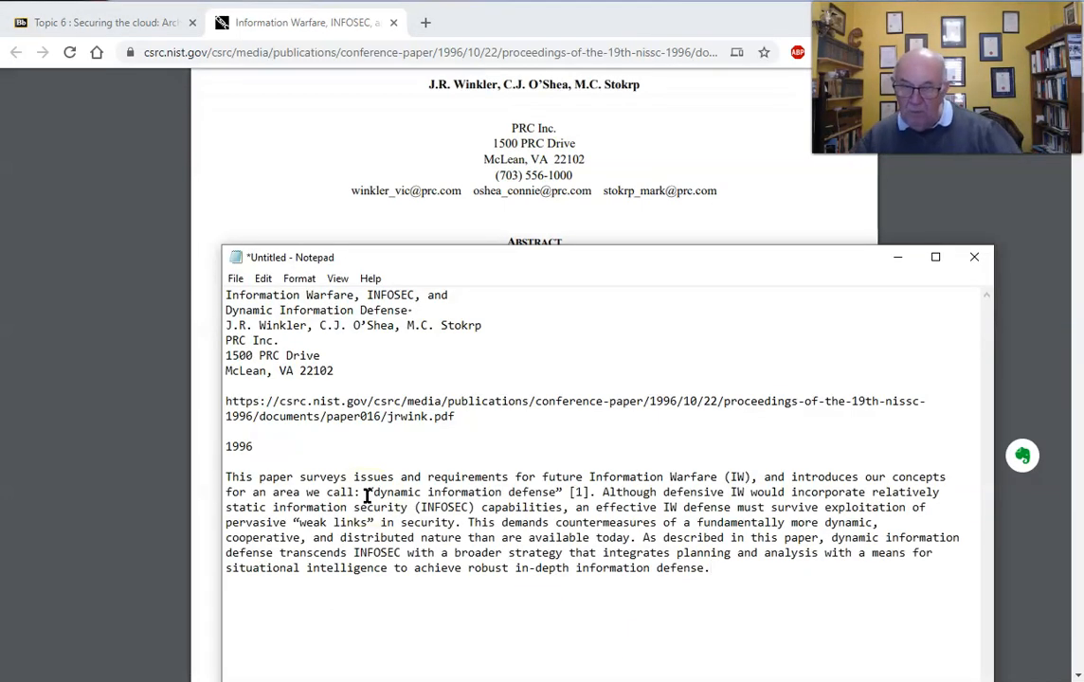
{"action": "left_click", "coordinate": [408, 475]}
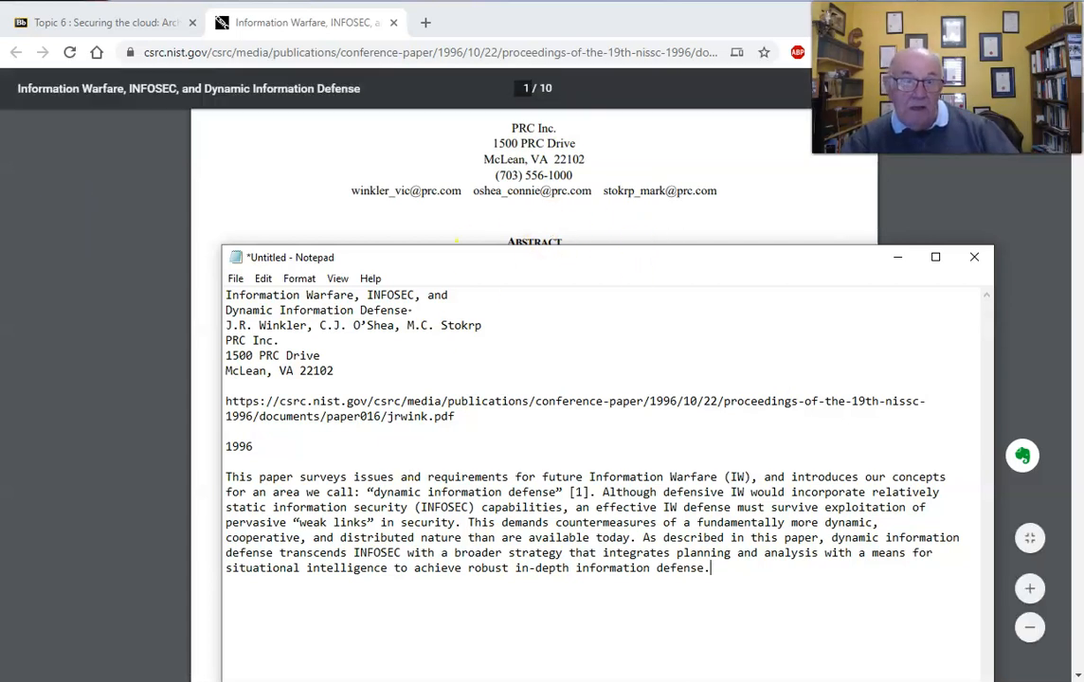
Switch to EndNote, enlarge its window, and create a new reference with the reference type Generic
{"action": "left_click_drag", "start_coordinate": [2, 161], "coordinate": [663, 82]}
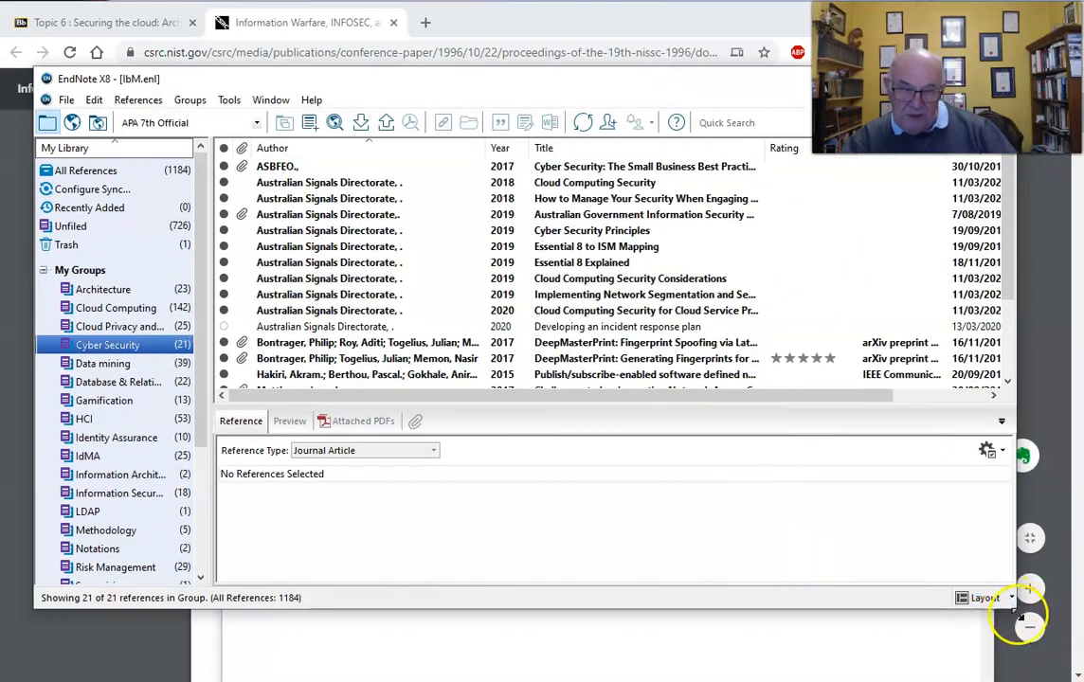
{"action": "left_click_drag", "start_coordinate": [1017, 614], "coordinate": [1046, 661]}
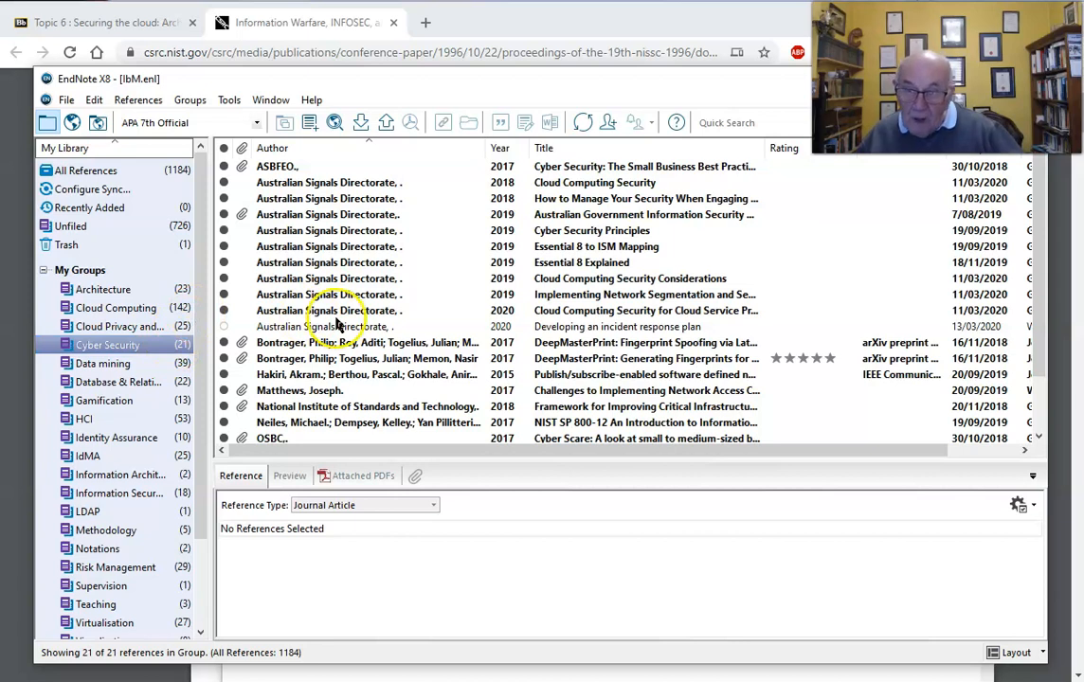
{"action": "key", "text": "ctrl+n"}
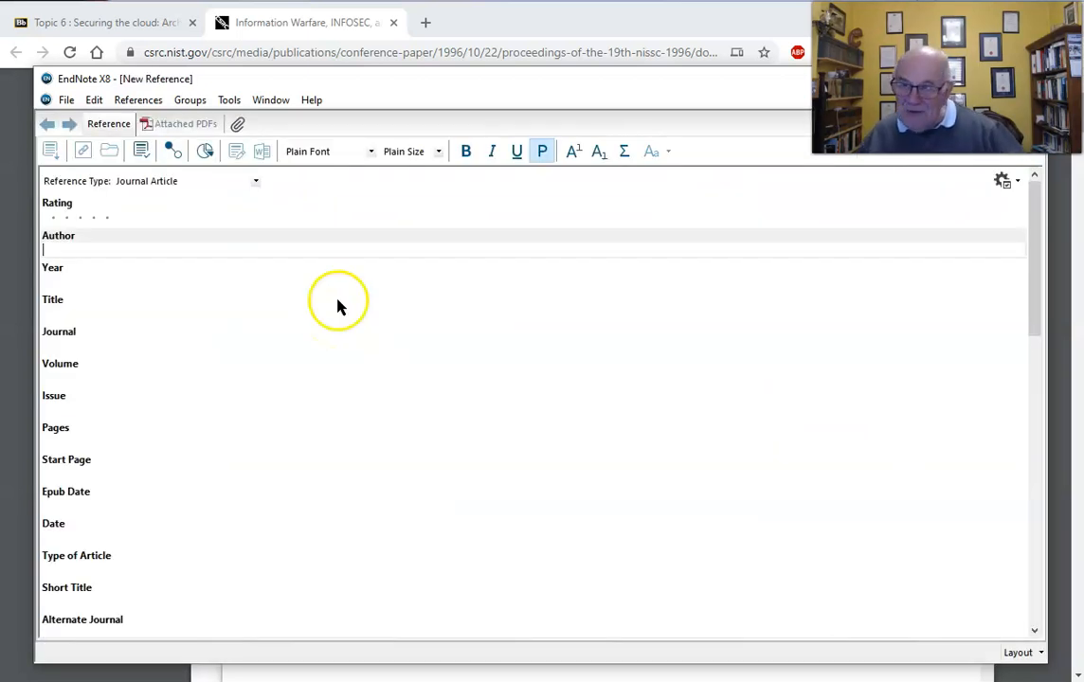
{"action": "left_click", "coordinate": [255, 181]}
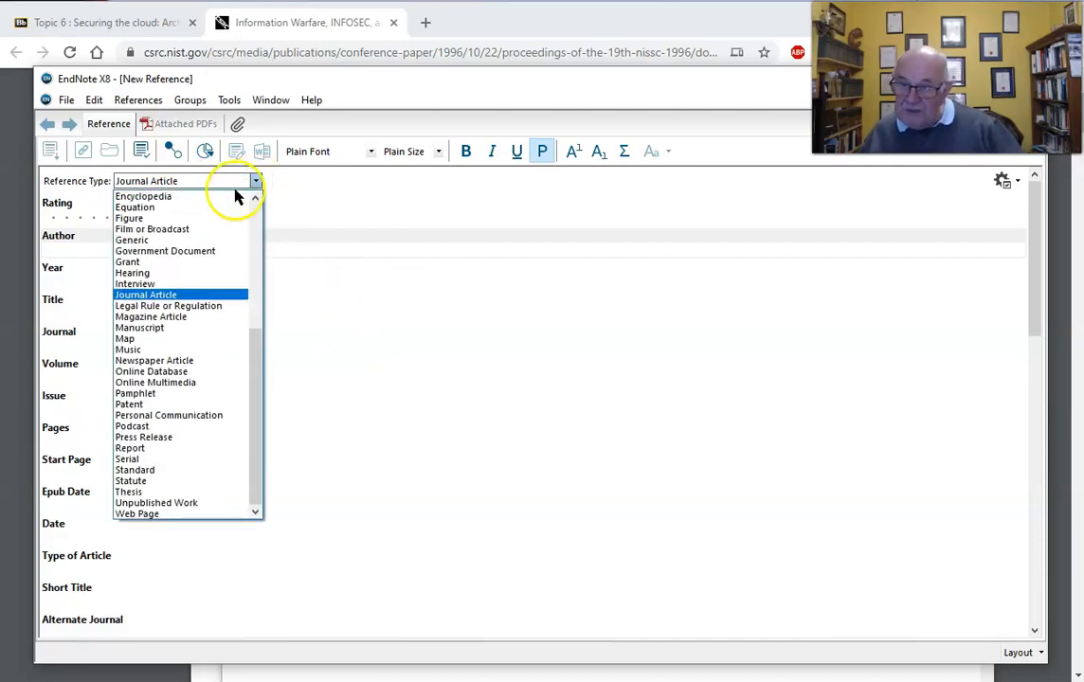
{"action": "left_click", "coordinate": [152, 242]}
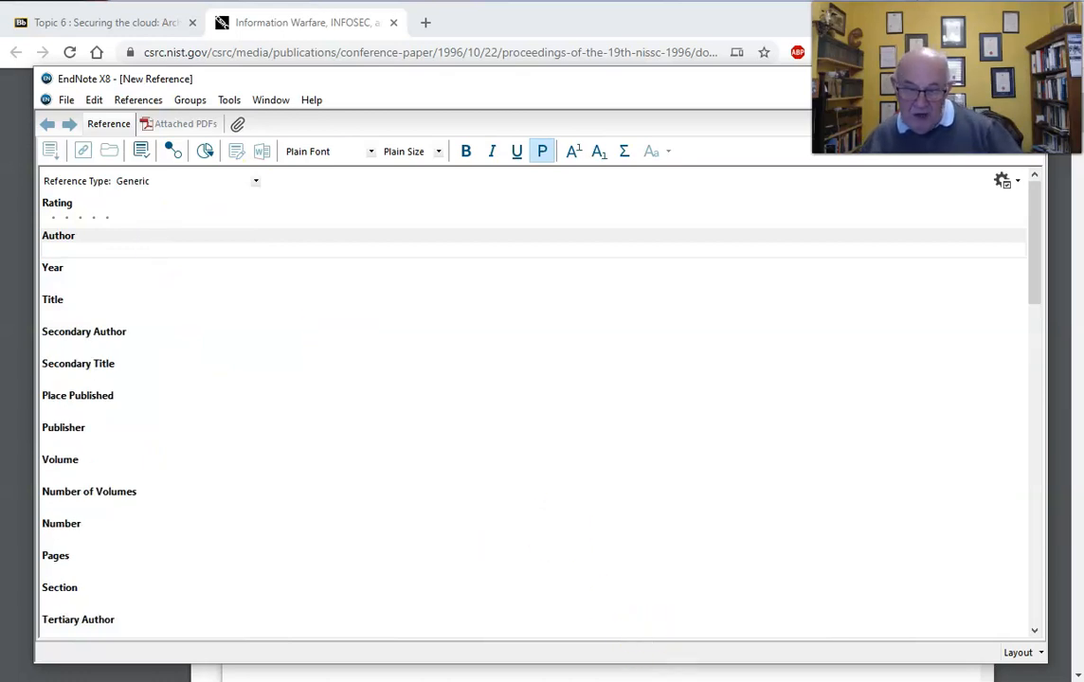
Copy the line of author names from the Notepad notes into the new reference's Author field
{"action": "left_click", "coordinate": [682, 680]}
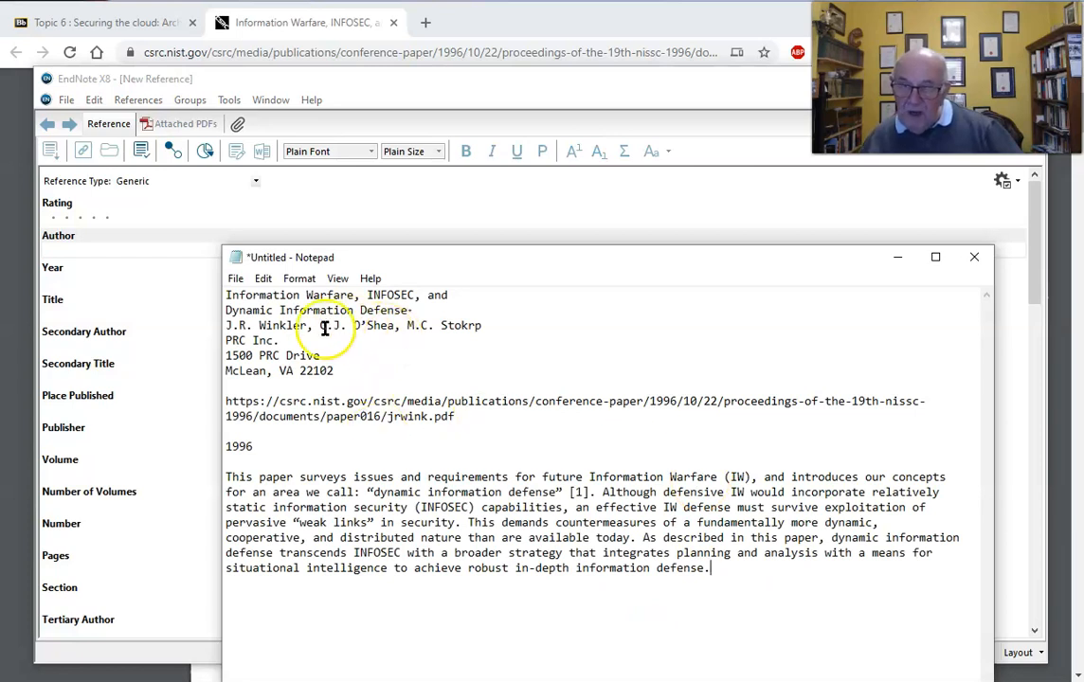
{"action": "left_click_drag", "start_coordinate": [225, 327], "coordinate": [489, 323]}
{"action": "key", "text": "ctrl+c"}
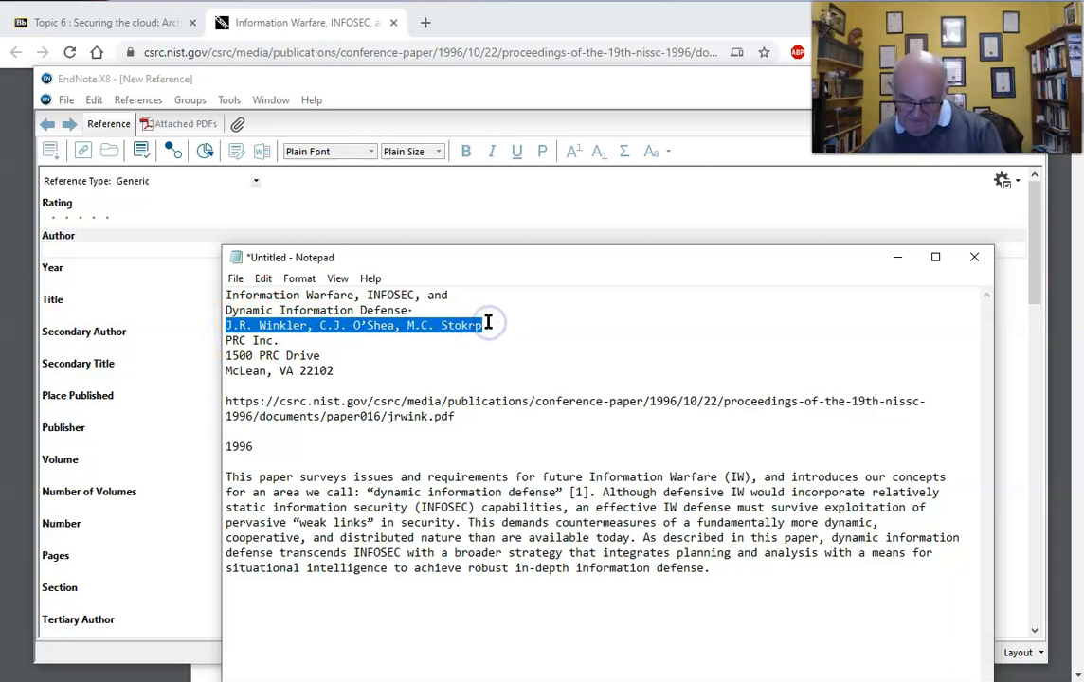
{"action": "left_click", "coordinate": [120, 246]}
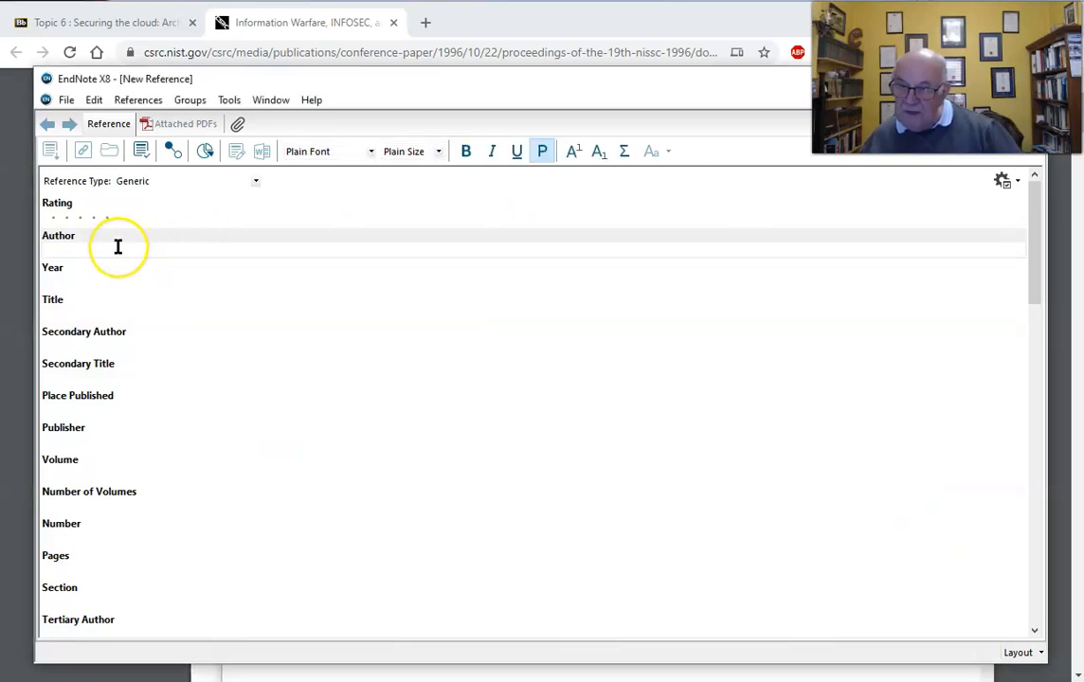
{"action": "key", "text": "ctrl+v"}
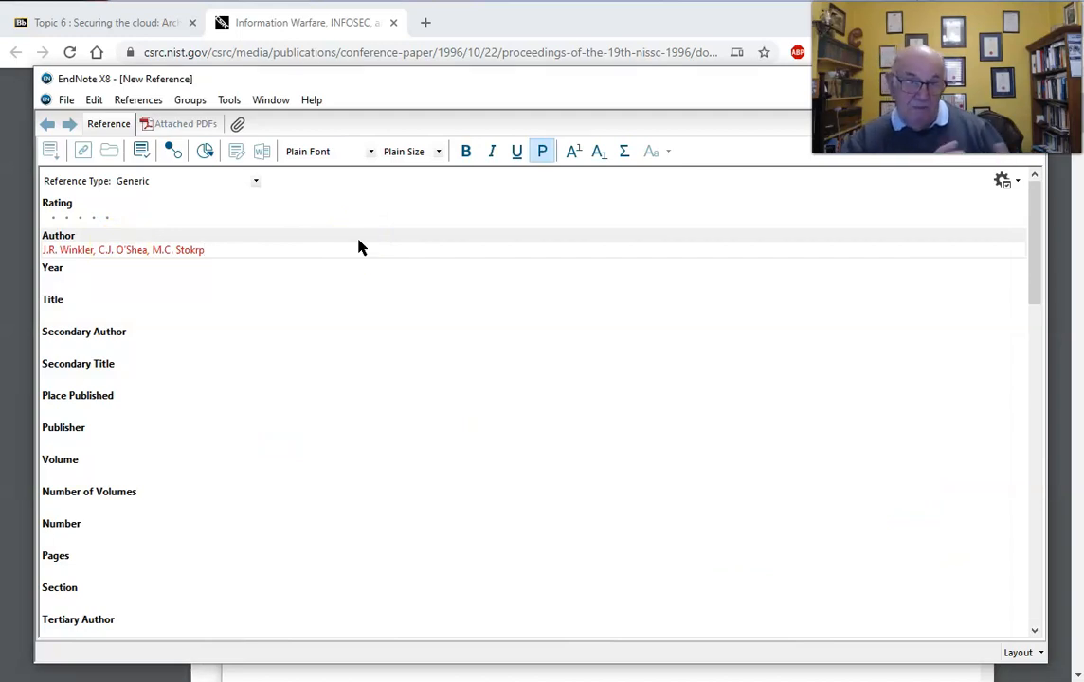
Split the pasted Author entry so that each of the three authors is on a separate line
{"action": "left_click", "coordinate": [100, 249]}
{"action": "key", "text": "Return"}
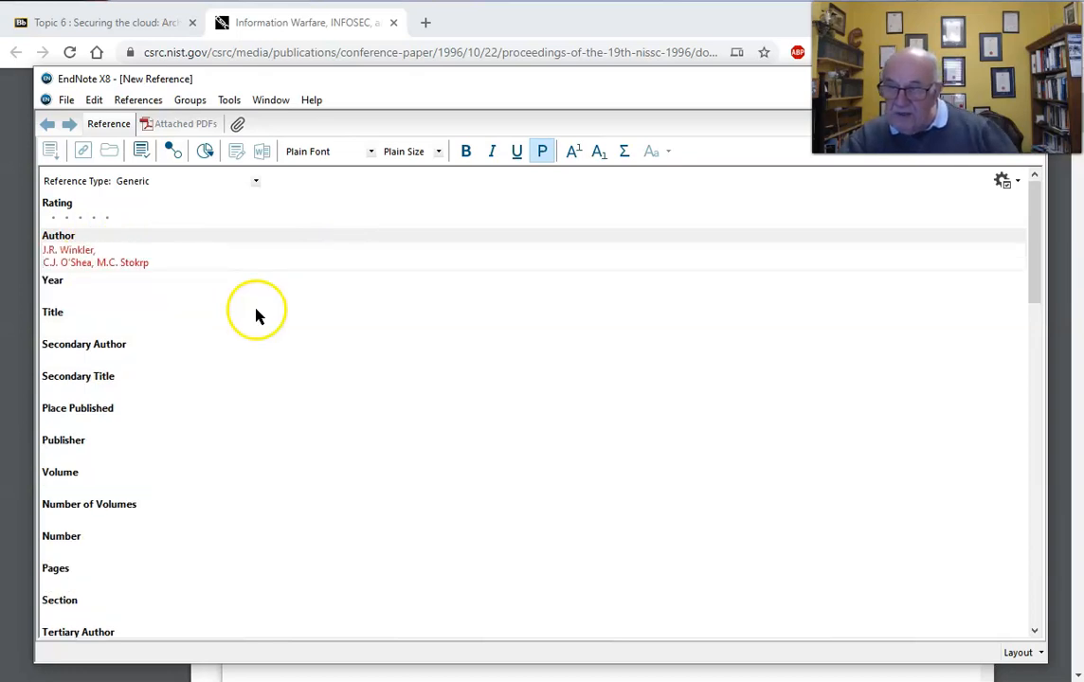
{"action": "left_click", "coordinate": [94, 263]}
{"action": "key", "text": "Return"}
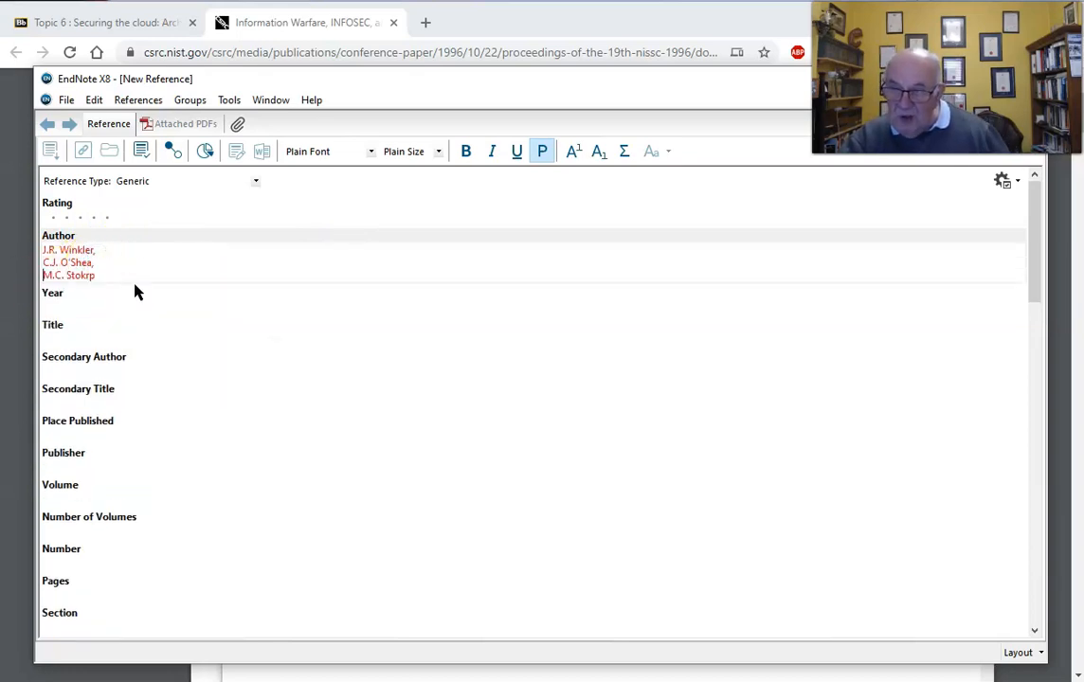
Move the first author's initials behind the surname and comma in the Author field
{"action": "left_click", "coordinate": [117, 249]}
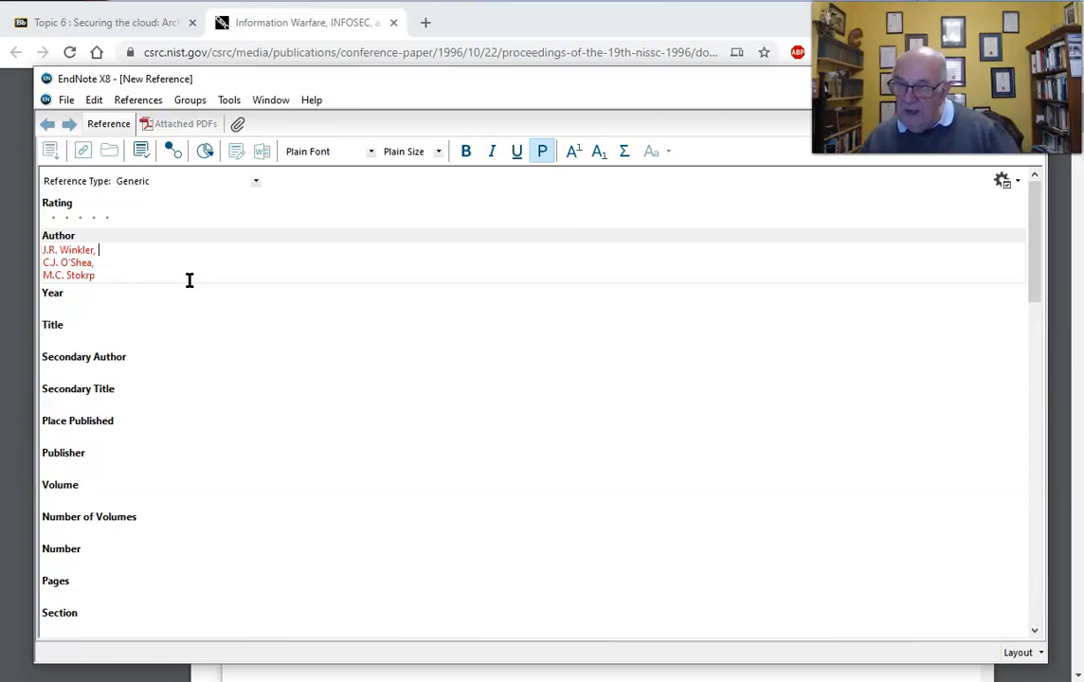
{"action": "left_click_drag", "start_coordinate": [46, 250], "coordinate": [55, 248]}
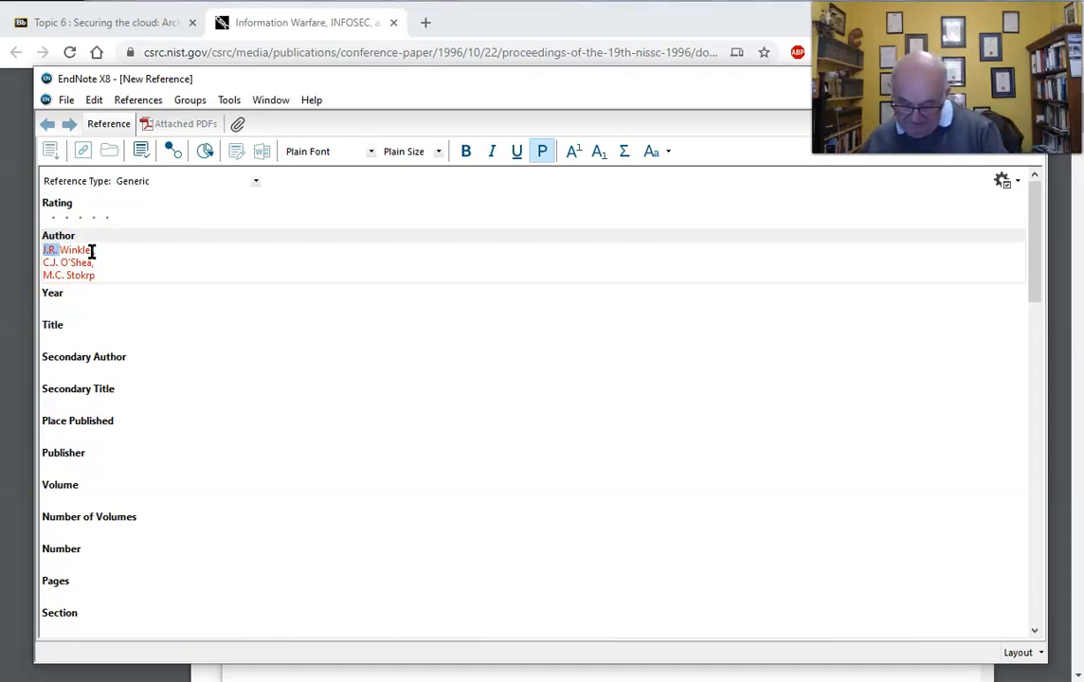
{"action": "key", "text": "ctrl+x"}
{"action": "left_click", "coordinate": [92, 251]}
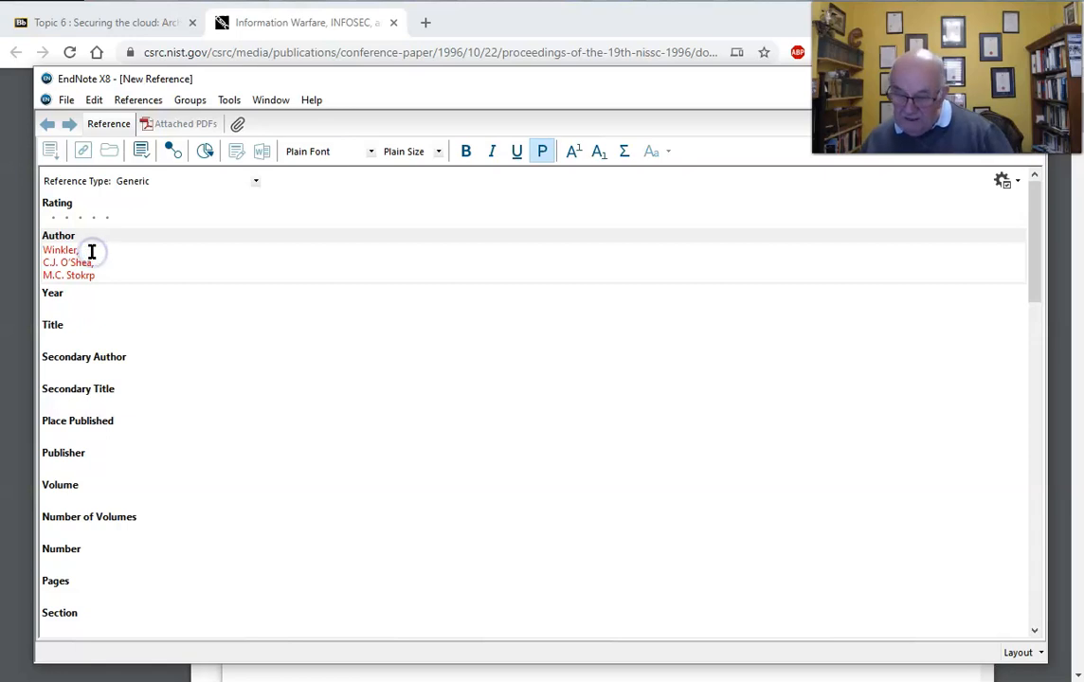
{"action": "key", "text": "ctrl+v"}
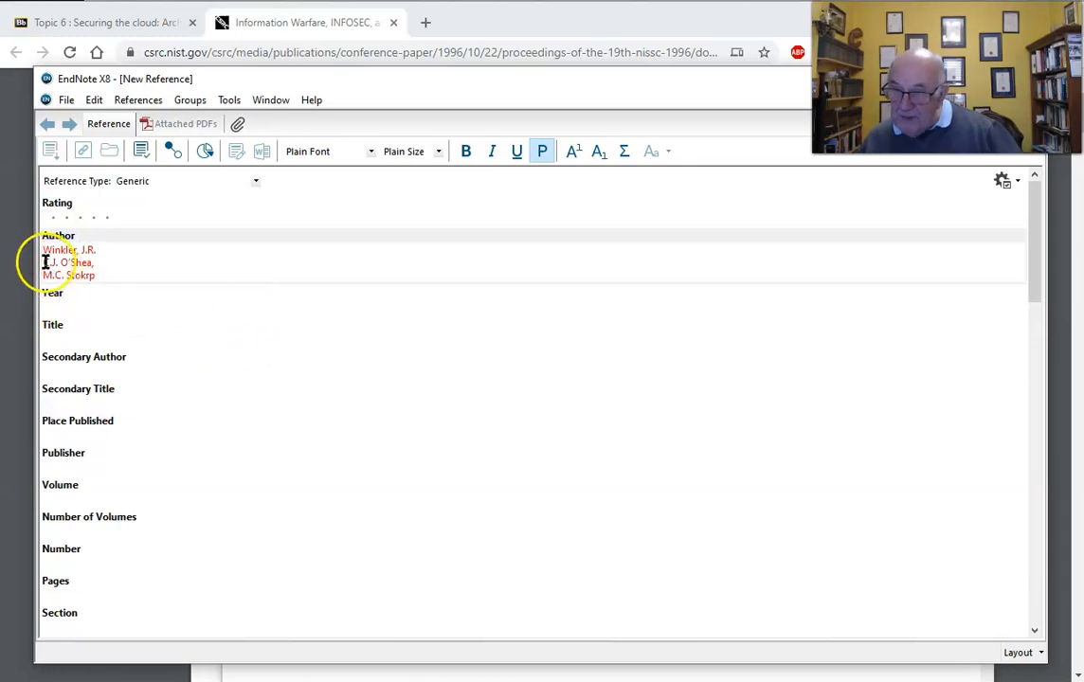
Reorder the second and third Author entries so each reads surname, comma, then initials
{"action": "left_click_drag", "start_coordinate": [44, 263], "coordinate": [59, 261]}
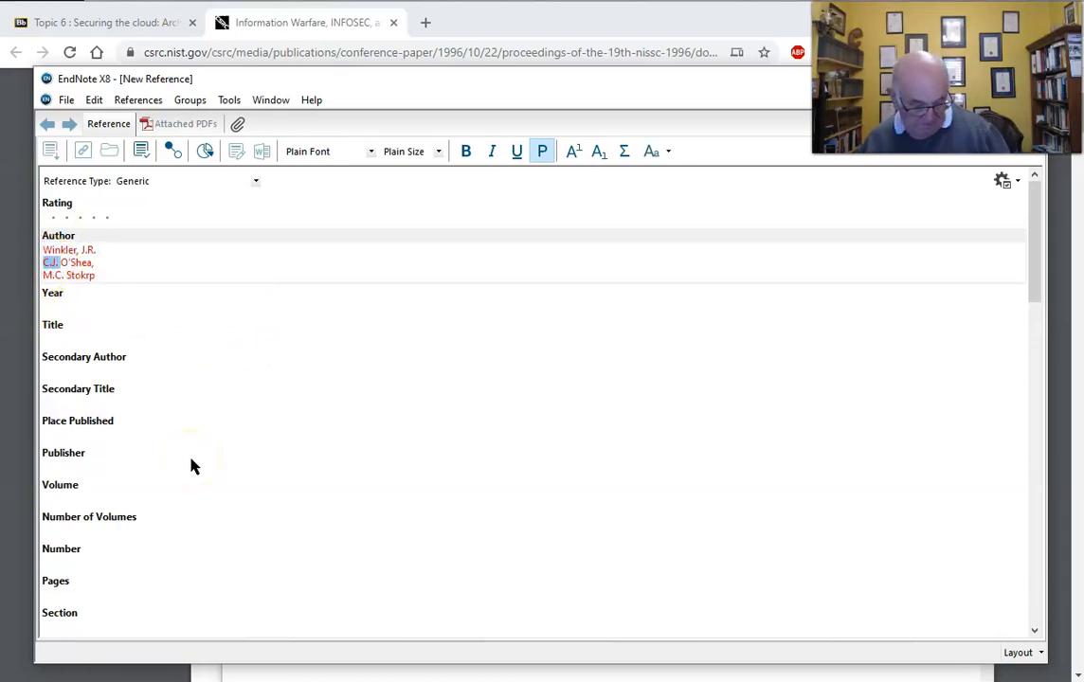
{"action": "key", "text": "Delete"}
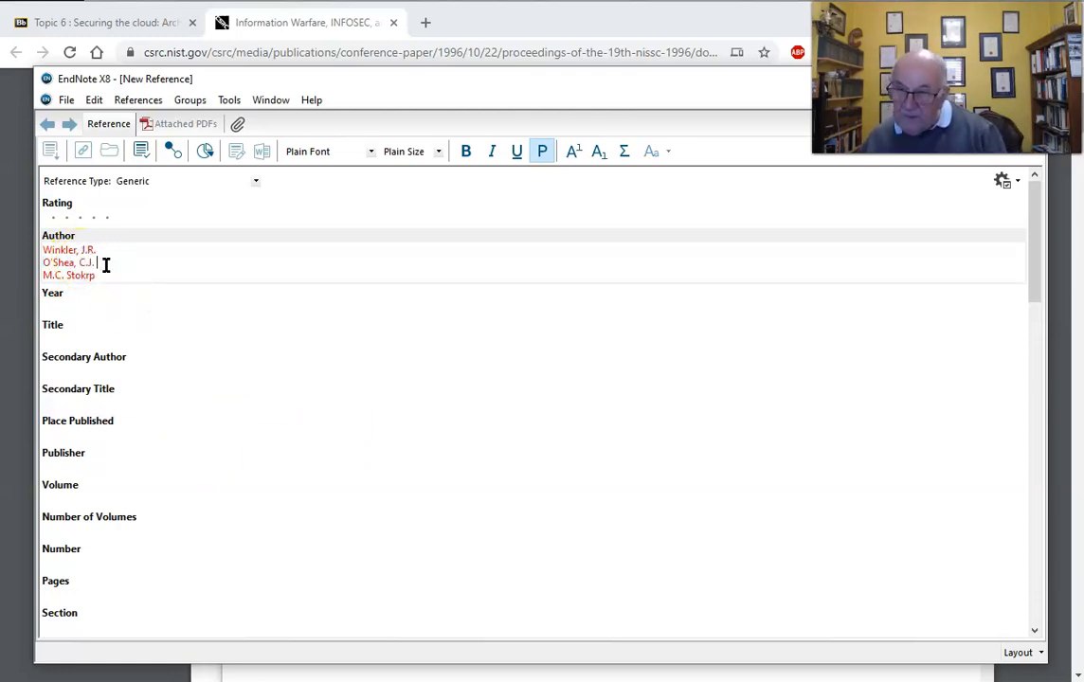
{"action": "left_click", "coordinate": [54, 273]}
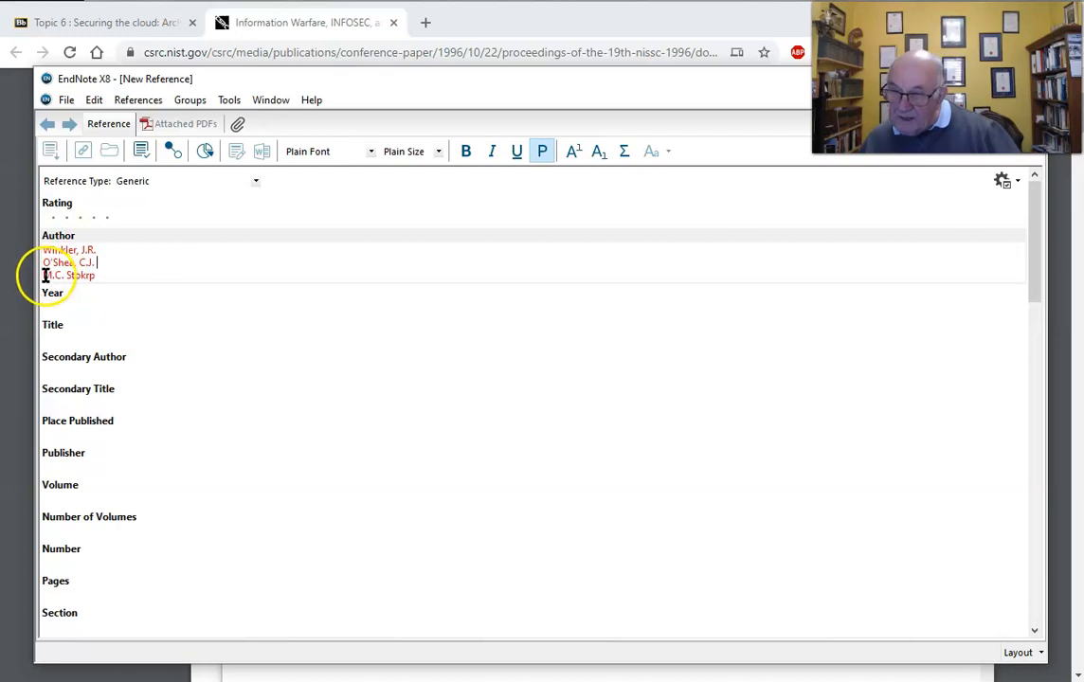
{"action": "left_click_drag", "start_coordinate": [45, 276], "coordinate": [62, 276]}
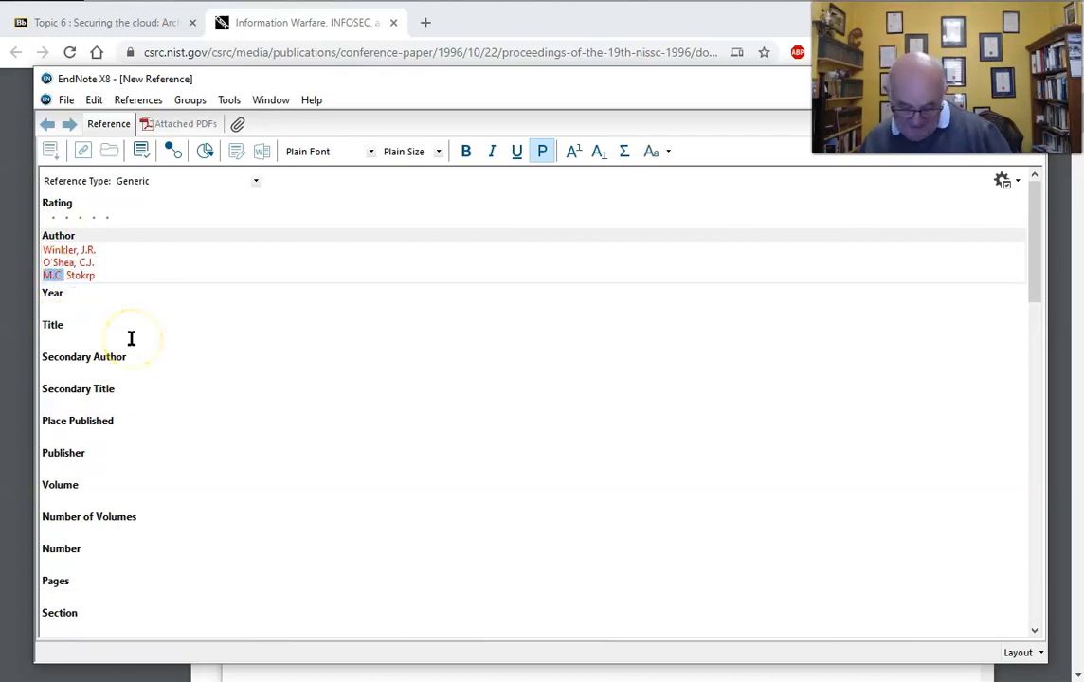
{"action": "left_click", "coordinate": [100, 275]}
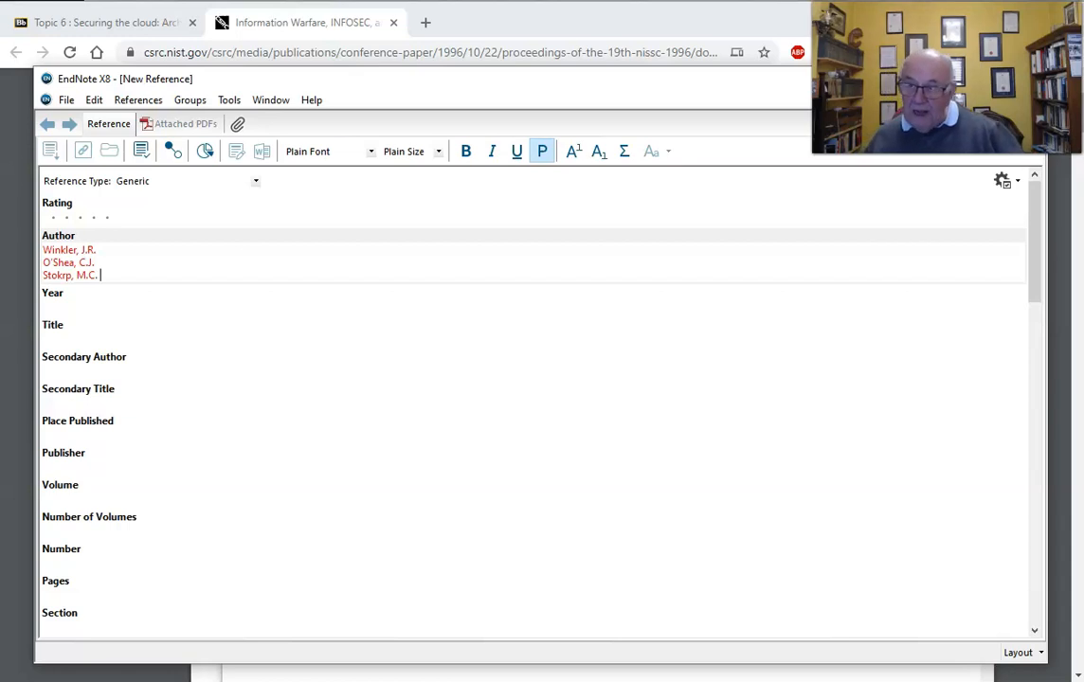
Set the Year to 1996 and copy the paper title from the Notepad notes into the Title field as a single line
{"action": "left_click", "coordinate": [77, 311]}
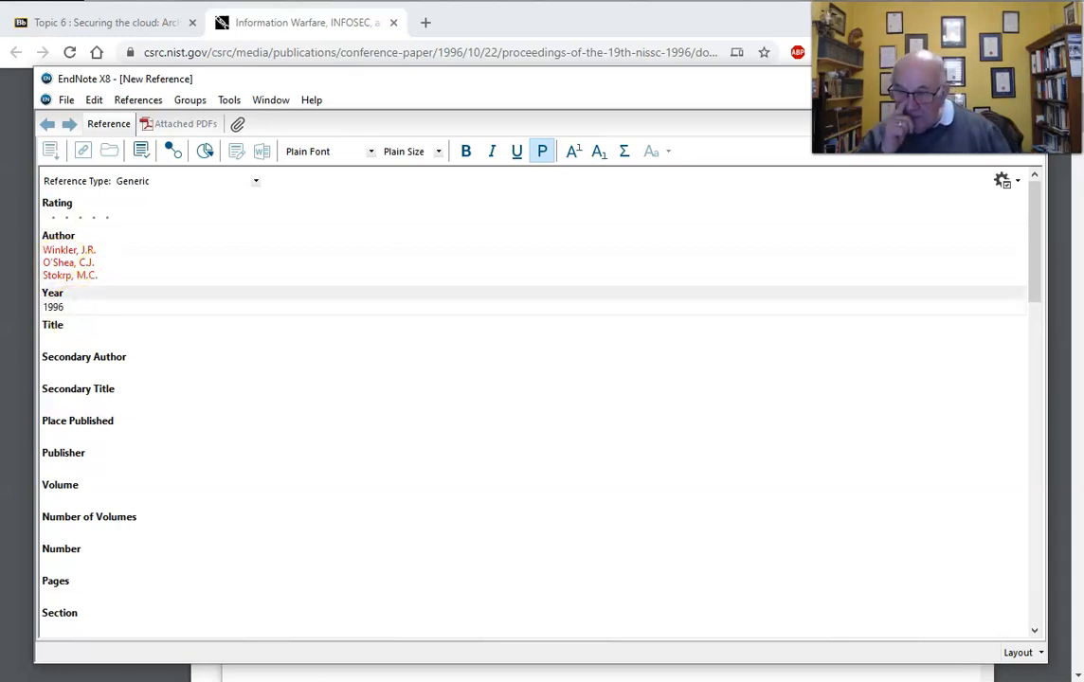
{"action": "left_click", "coordinate": [61, 337]}
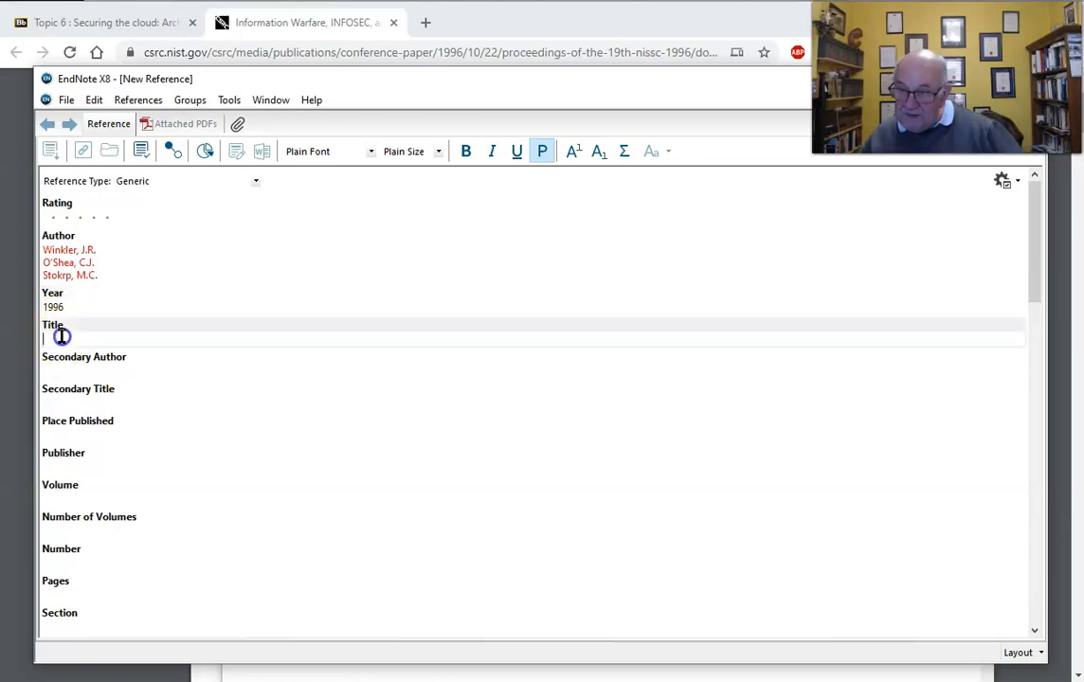
{"action": "key", "text": "alt+Tab"}
{"action": "left_click_drag", "start_coordinate": [225, 294], "coordinate": [410, 309]}
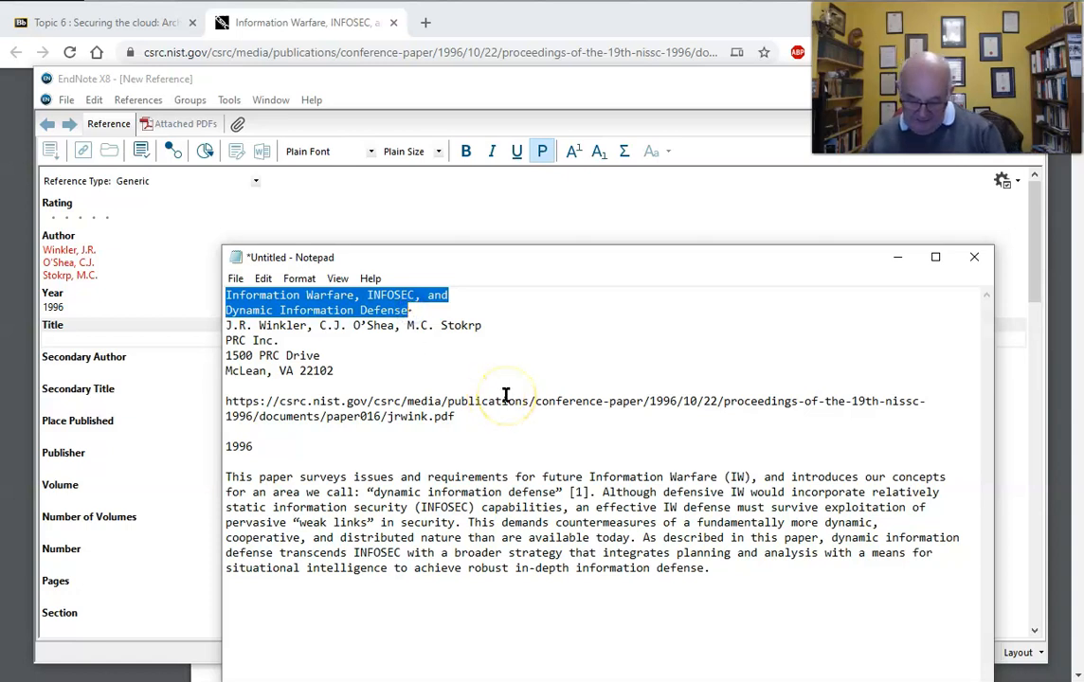
{"action": "left_click", "coordinate": [95, 336]}
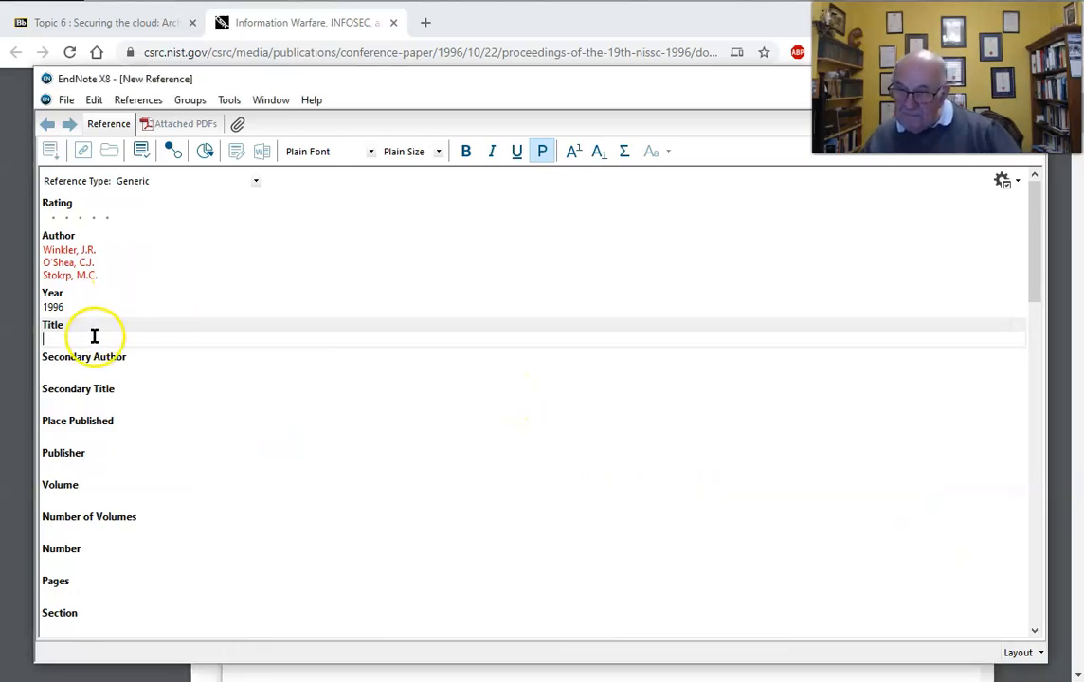
{"action": "key", "text": "ctrl+v"}
{"action": "left_click", "coordinate": [228, 340]}
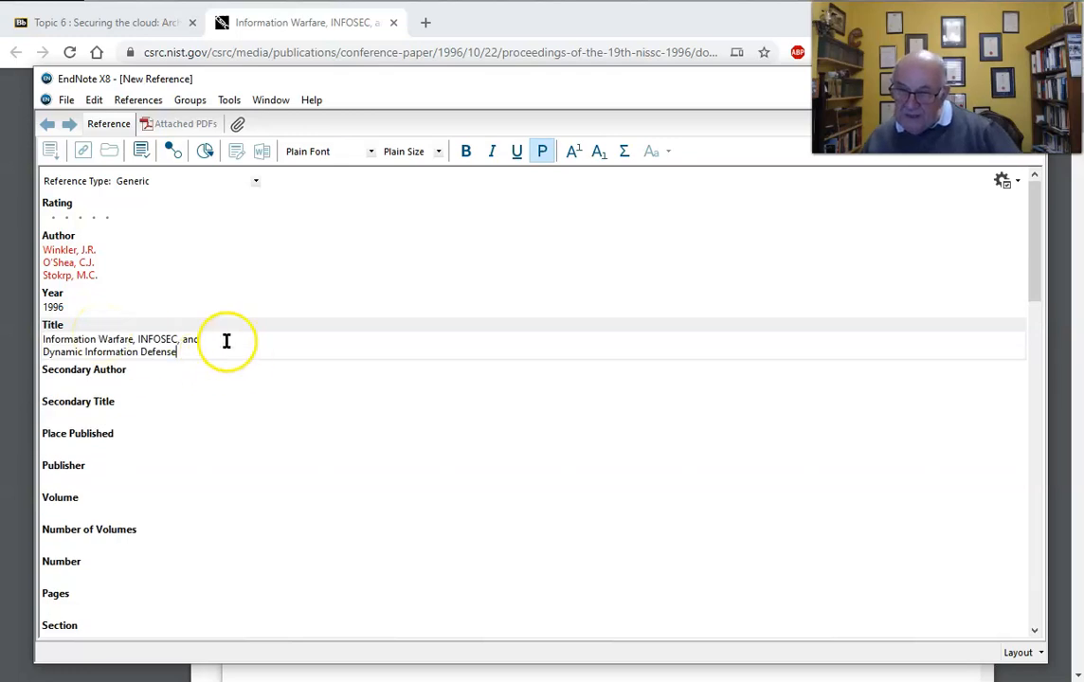
{"action": "key", "text": "Delete"}
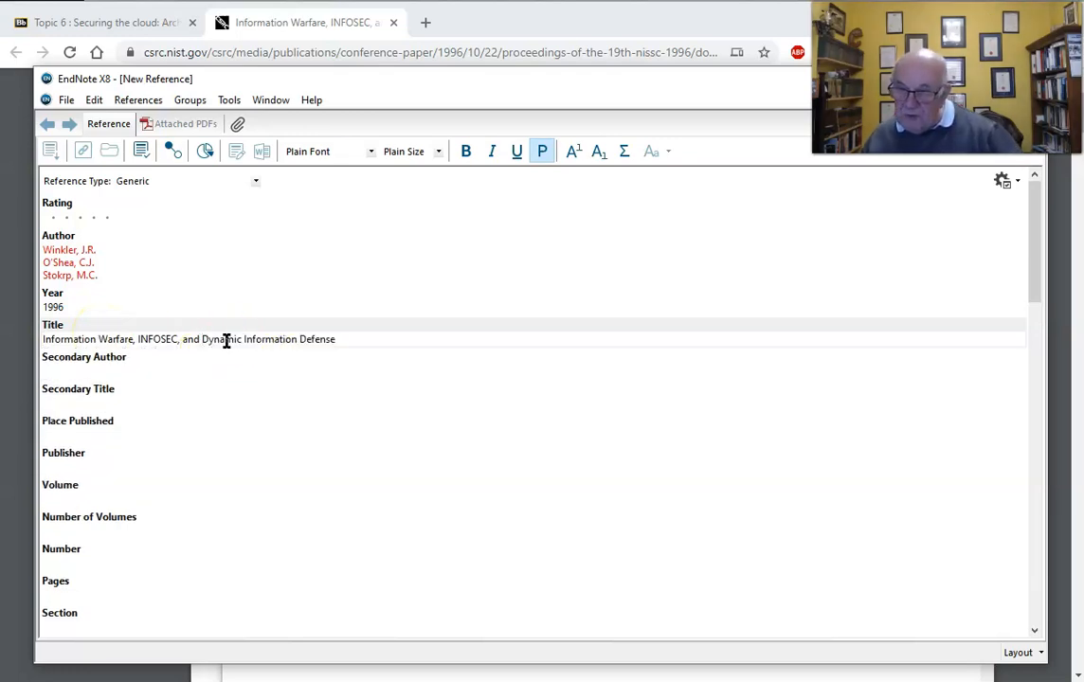
Copy "McLean, VA" from the Notepad notes into the reference's Place Published field
{"action": "left_click", "coordinate": [94, 434]}
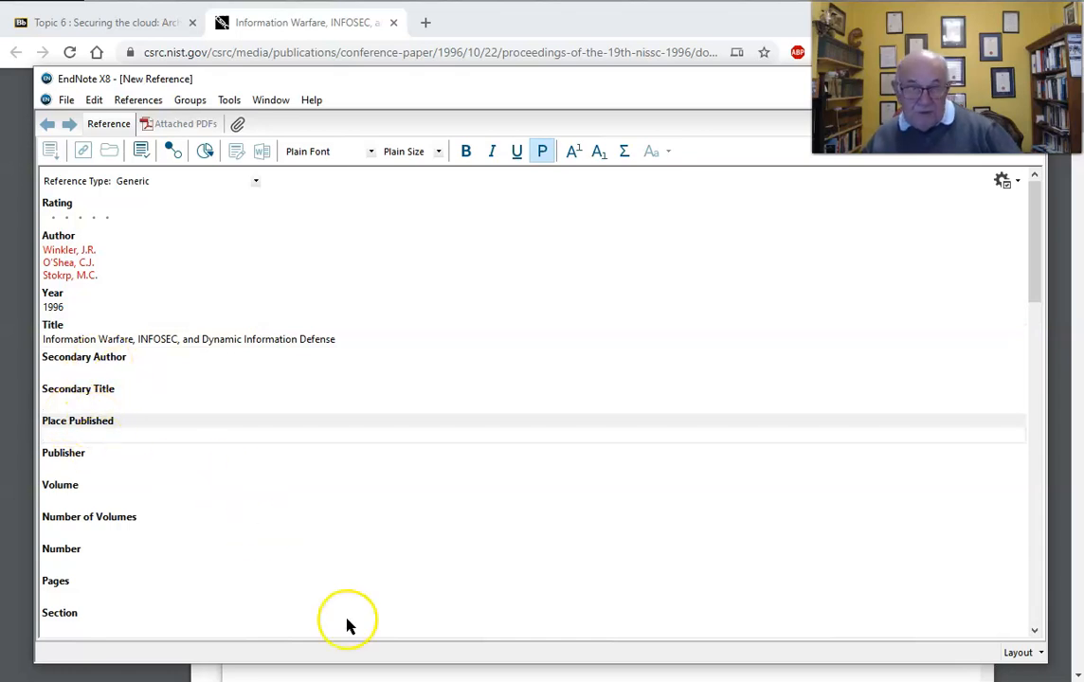
{"action": "key", "text": "alt+Tab"}
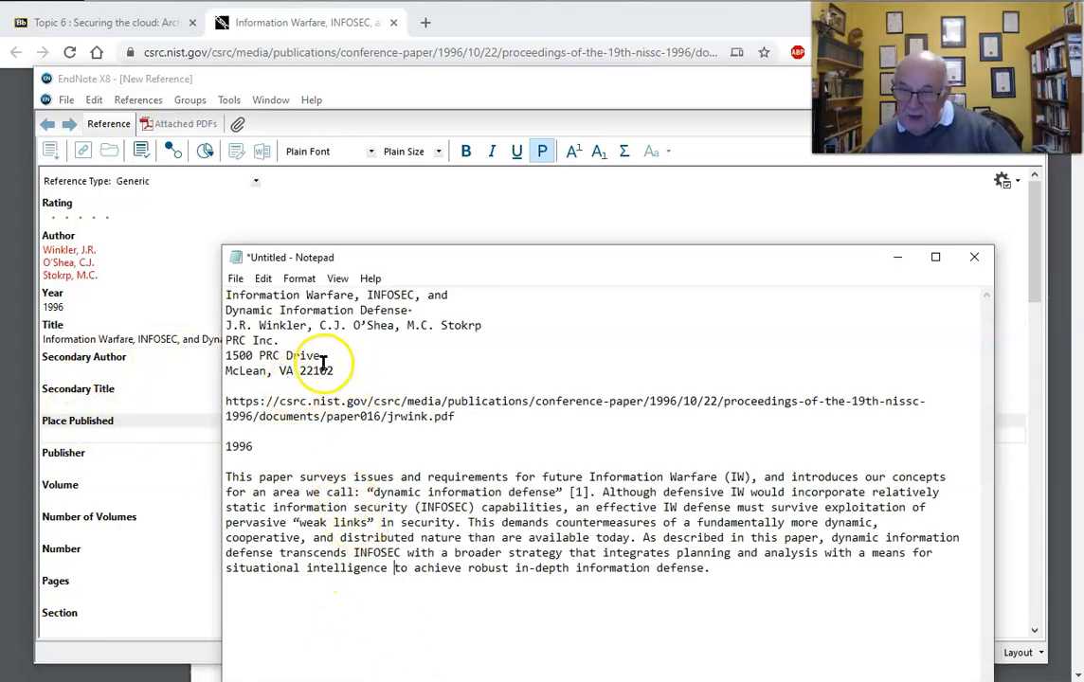
{"action": "left_click_drag", "start_coordinate": [225, 372], "coordinate": [244, 371]}
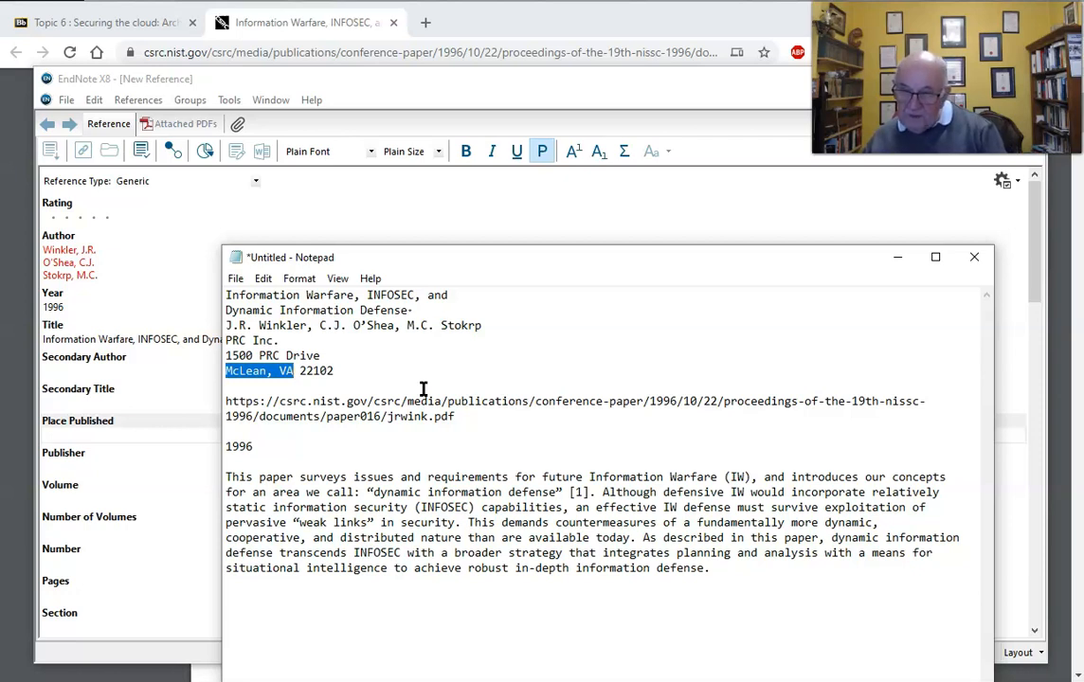
{"action": "left_click", "coordinate": [52, 432]}
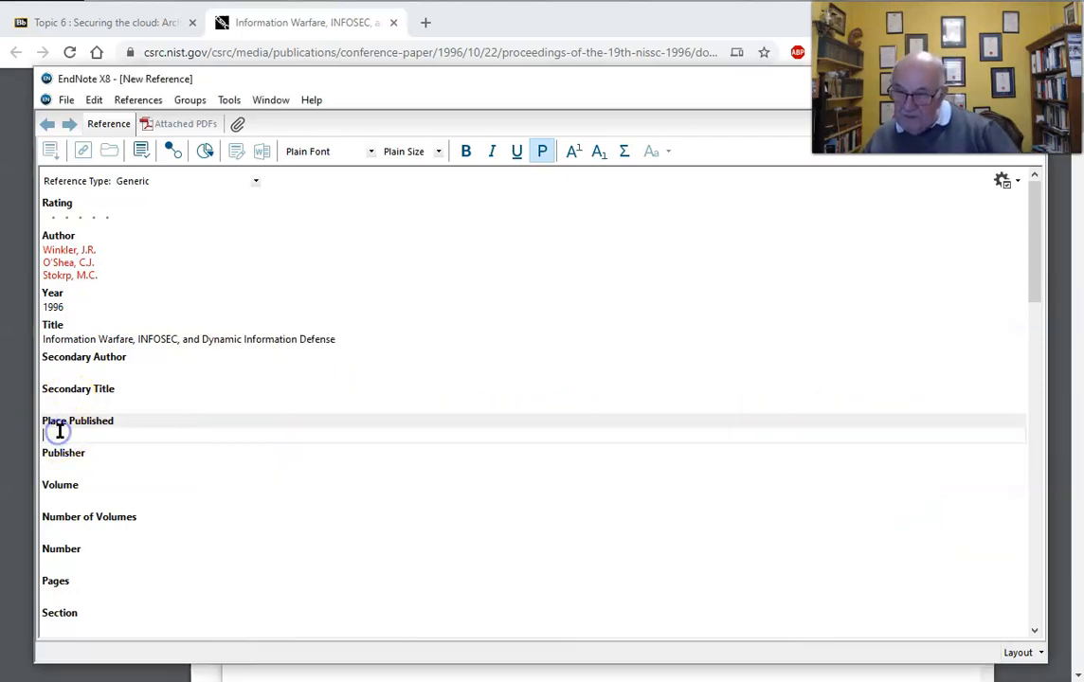
Copy "PRC Inc." from the Notepad notes into the reference's Publisher field
{"action": "left_click", "coordinate": [56, 462]}
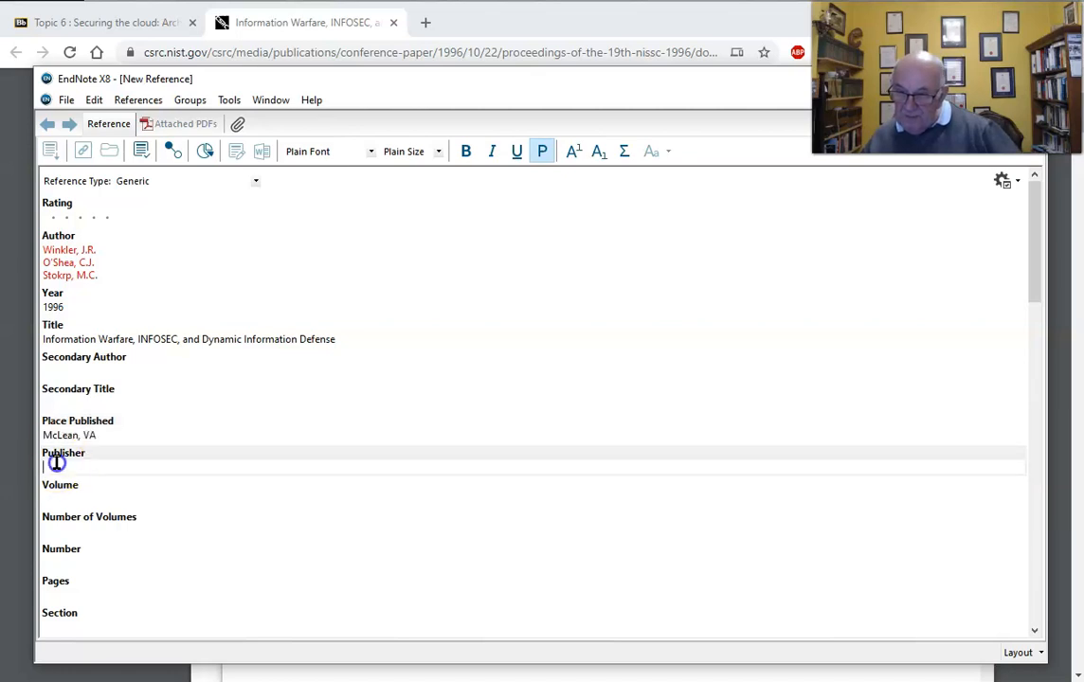
{"action": "left_click", "coordinate": [474, 680]}
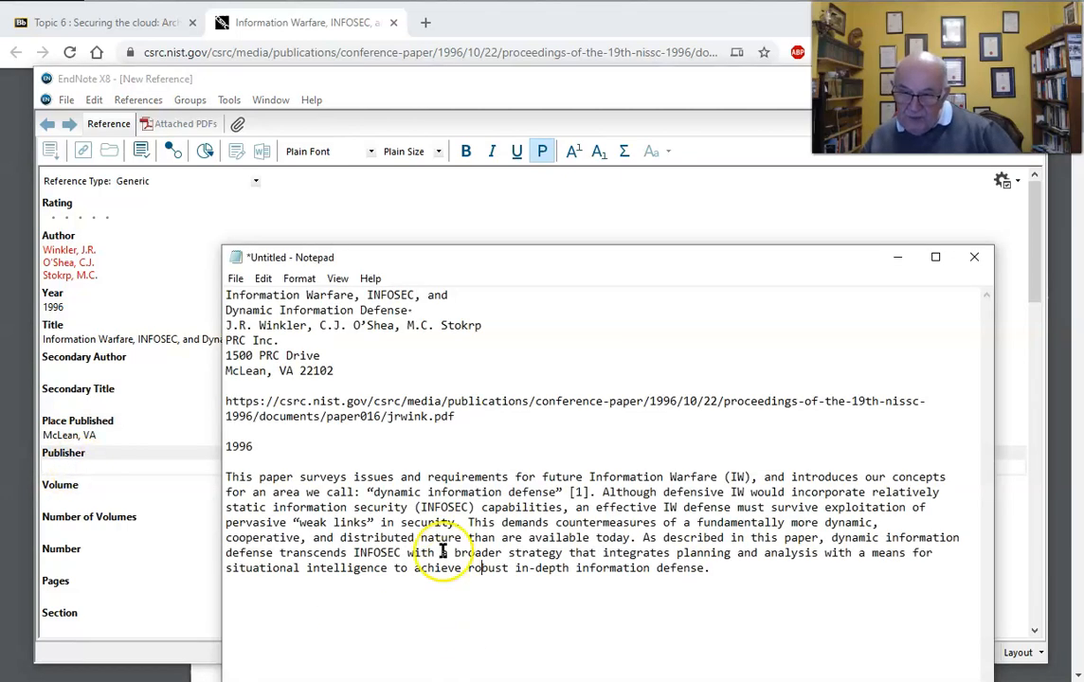
{"action": "left_click_drag", "start_coordinate": [224, 340], "coordinate": [284, 341]}
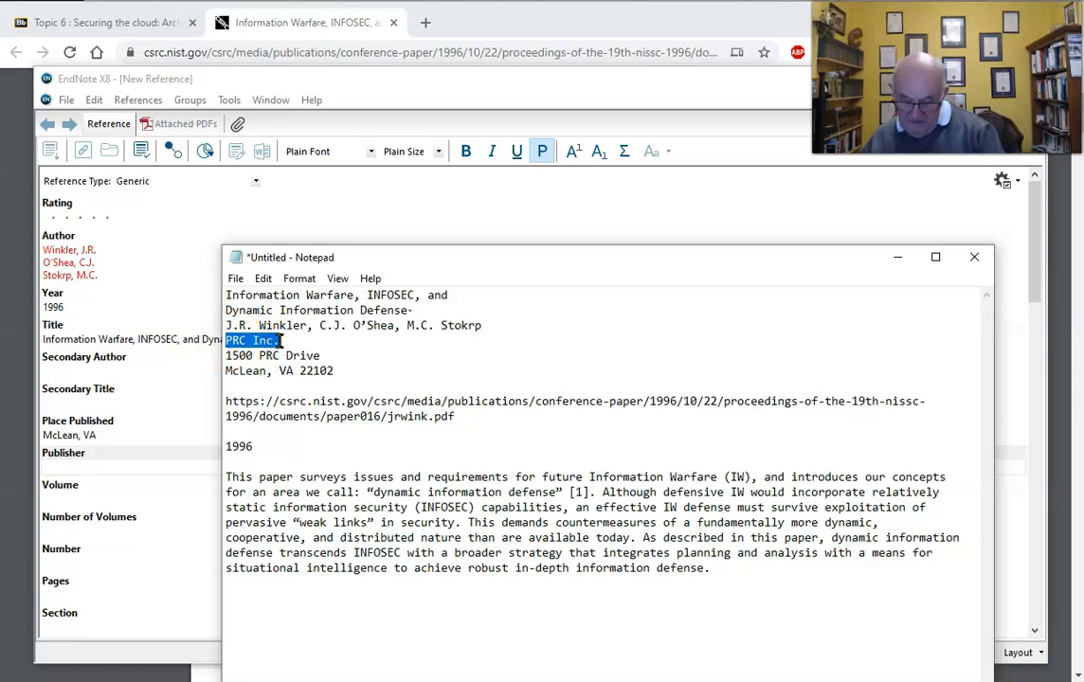
{"action": "left_click", "coordinate": [91, 469]}
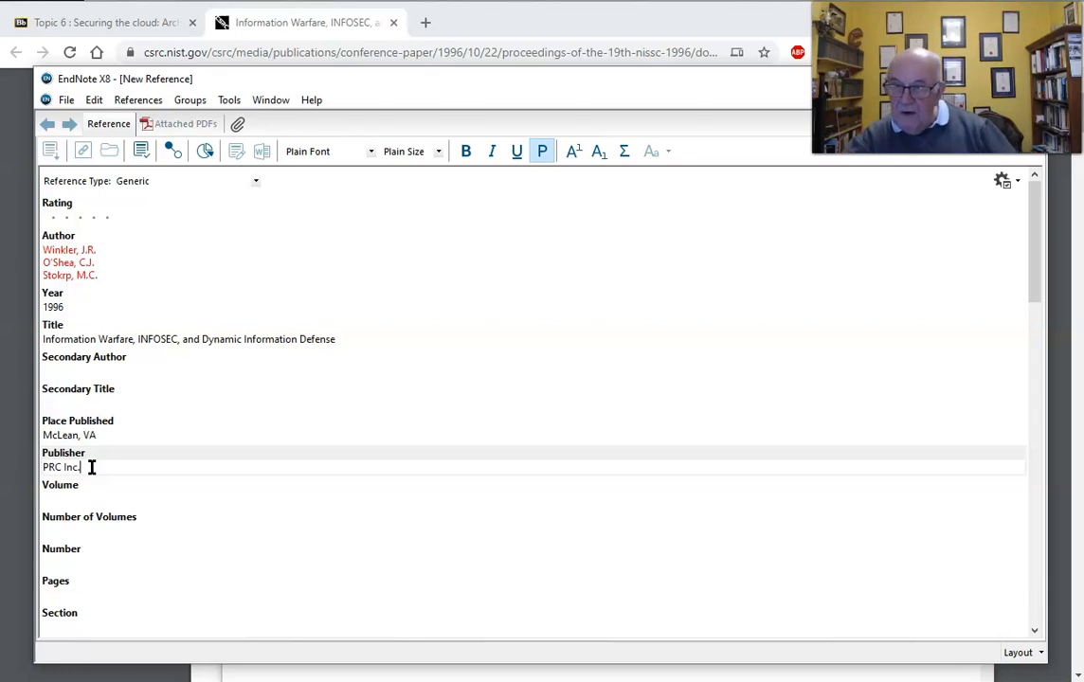
Copy the csrc.nist.gov link to jrwink.pdf from the Notepad notes into the reference's URL field
{"action": "scroll", "coordinate": [92, 469], "scroll_direction": "down", "scroll_amount": 8}
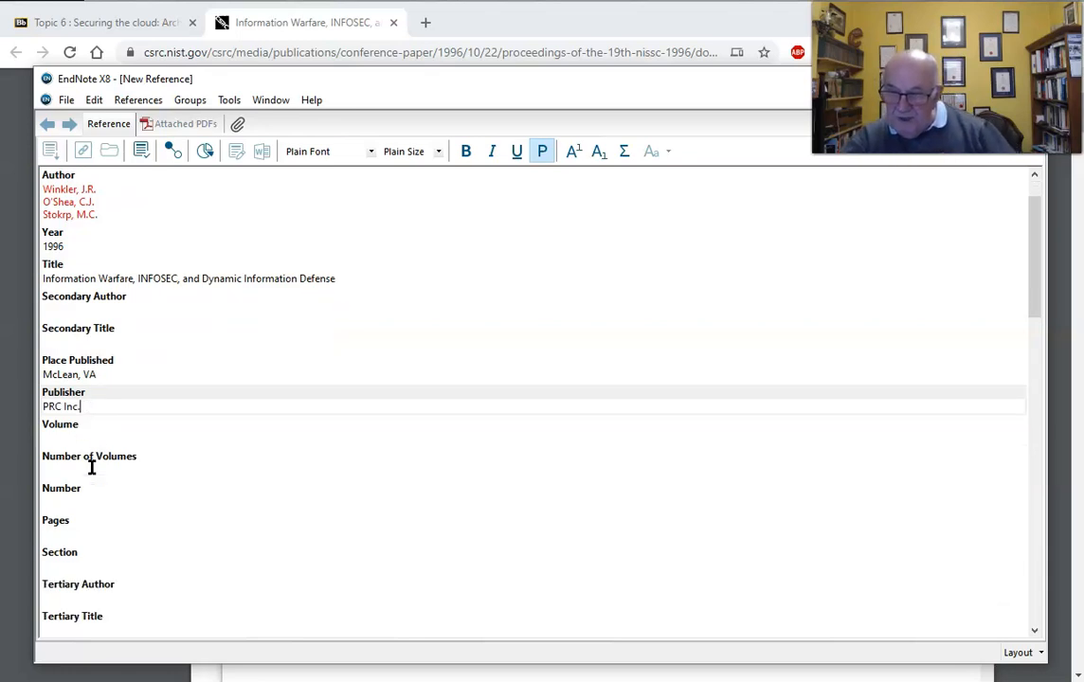
{"action": "scroll", "coordinate": [92, 474], "scroll_direction": "down", "scroll_amount": 9}
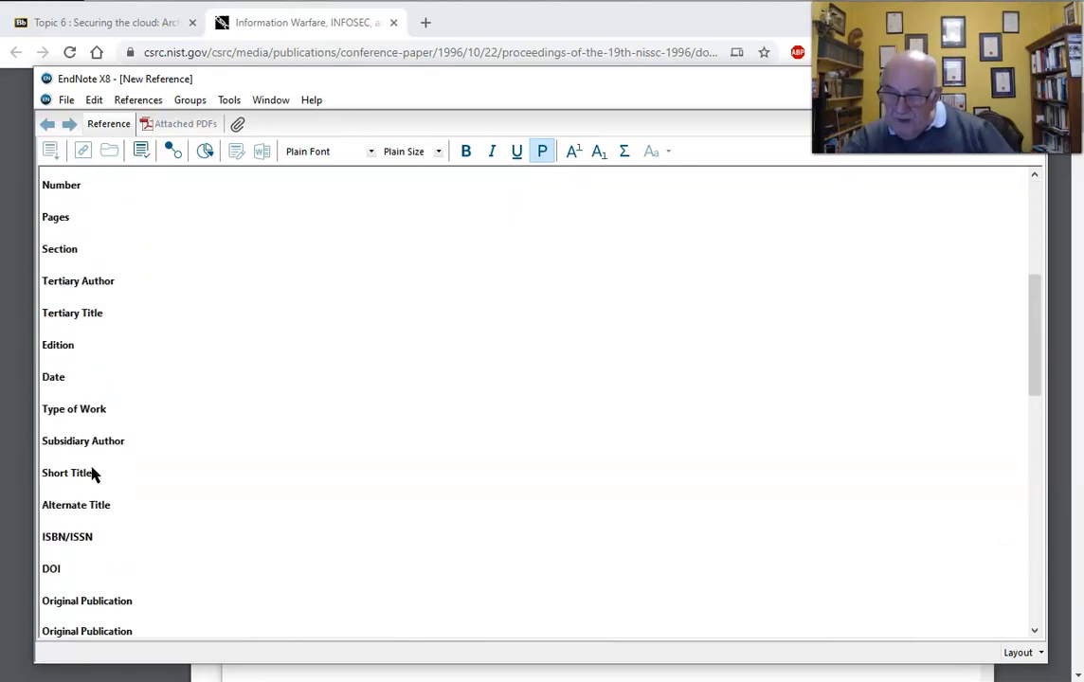
{"action": "scroll", "coordinate": [92, 469], "scroll_direction": "down", "scroll_amount": 9}
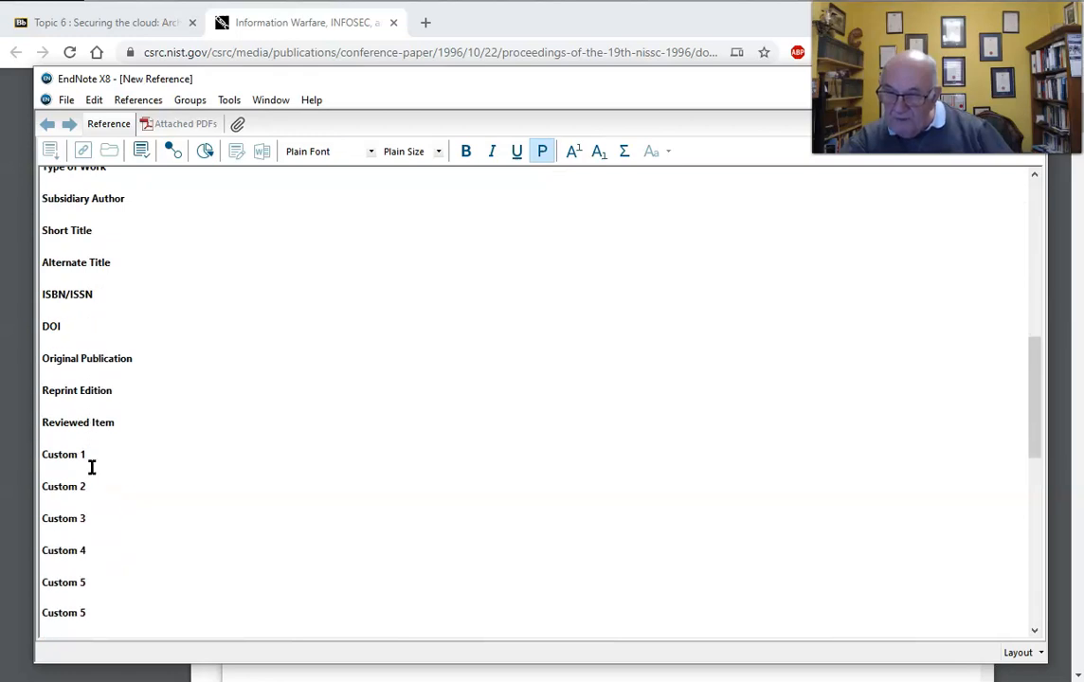
{"action": "scroll", "coordinate": [92, 473], "scroll_direction": "down", "scroll_amount": 7}
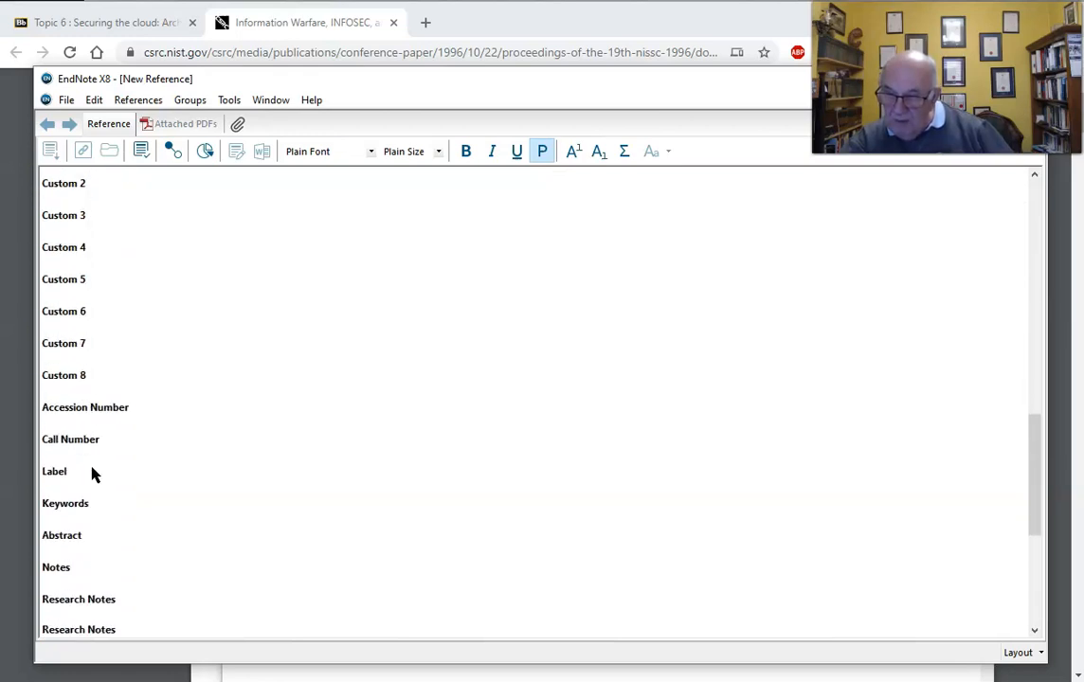
{"action": "scroll", "coordinate": [92, 474], "scroll_direction": "down", "scroll_amount": 1}
{"action": "left_click", "coordinate": [78, 523]}
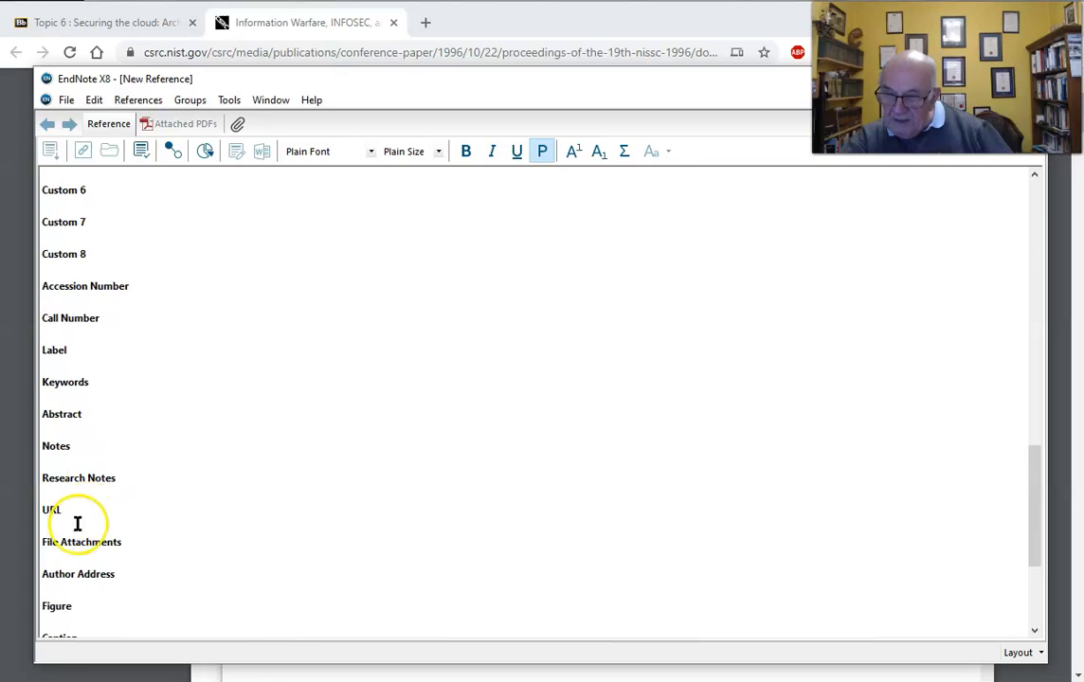
{"action": "key", "text": "alt+Tab"}
{"action": "left_click_drag", "start_coordinate": [227, 401], "coordinate": [476, 423]}
{"action": "key", "text": "ctrl+c"}
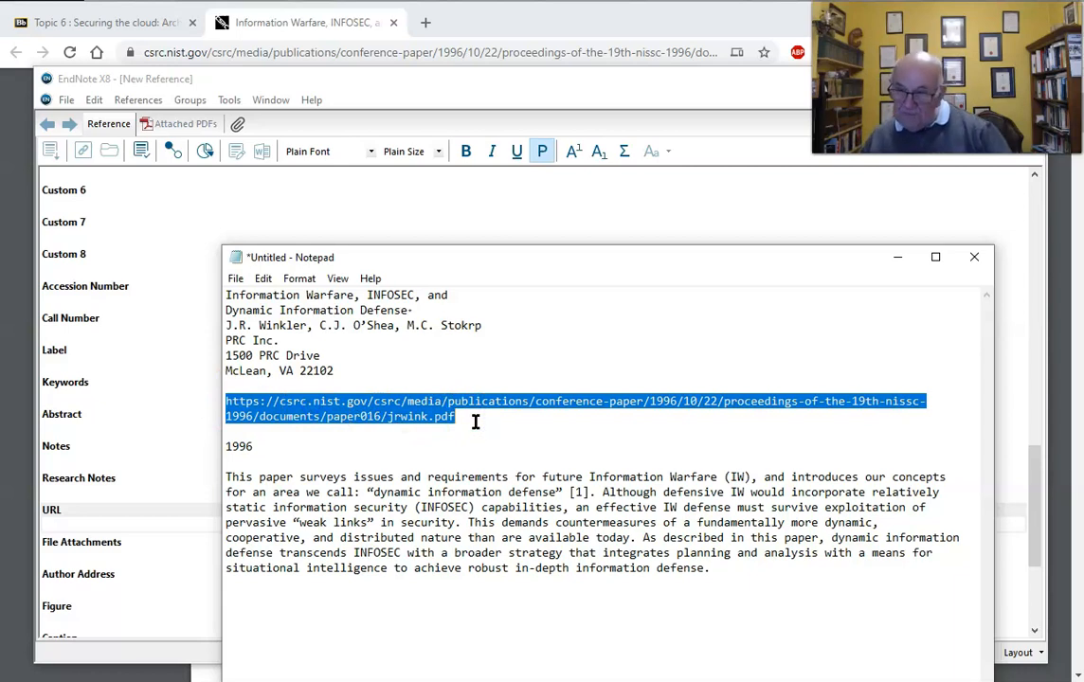
{"action": "left_click", "coordinate": [102, 526]}
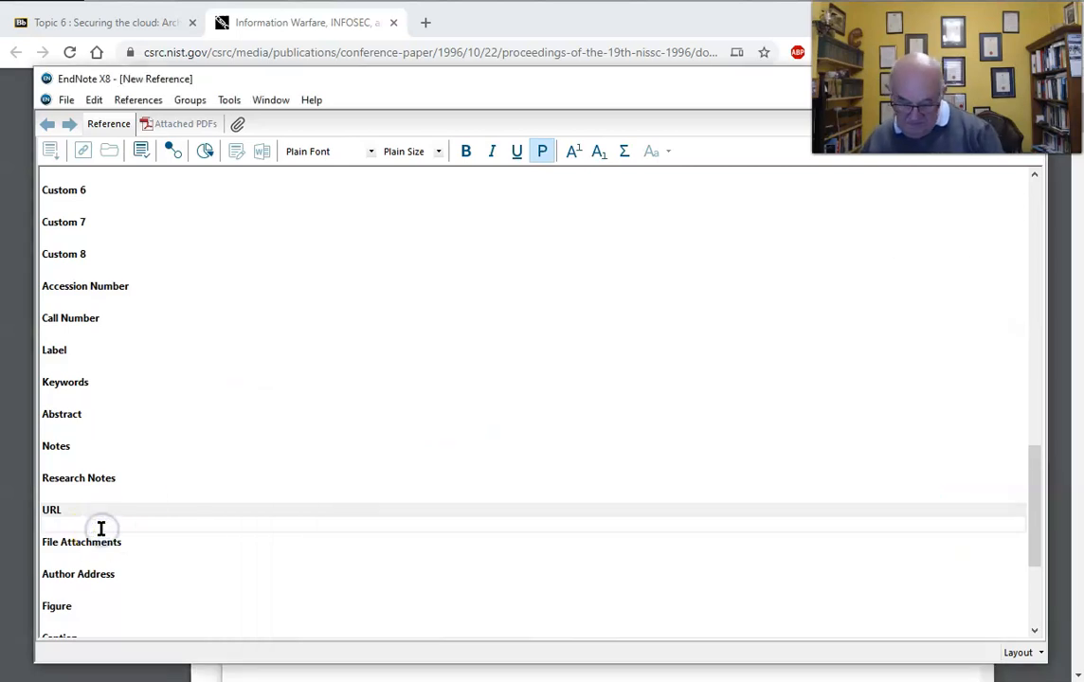
{"action": "key", "text": "ctrl+v"}
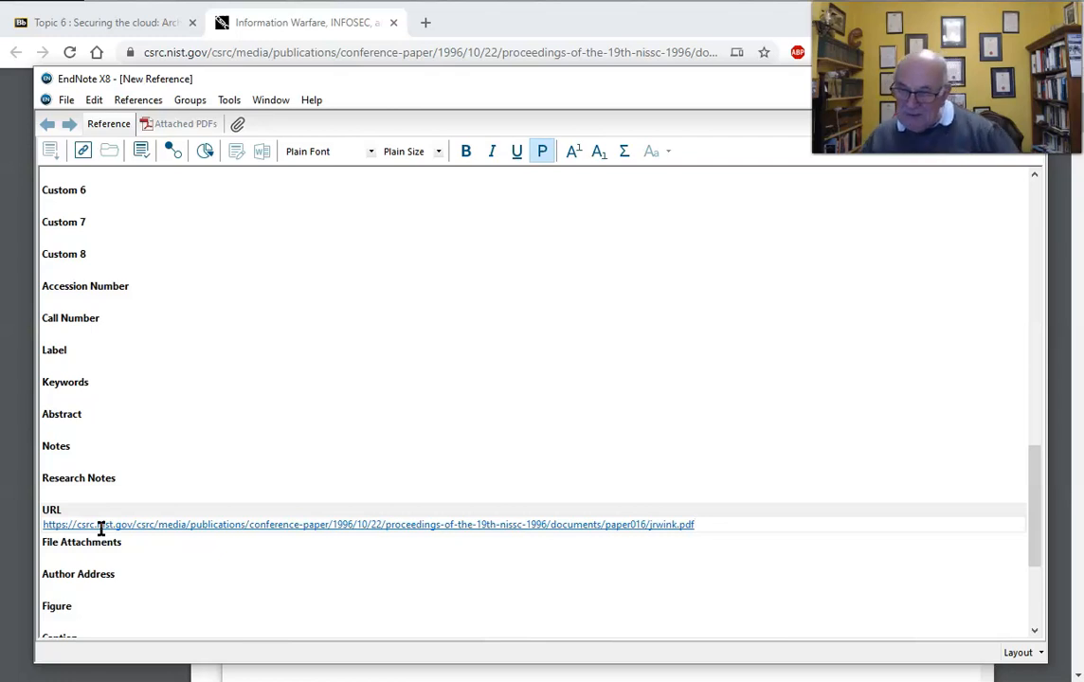
Copy the paragraph beginning "This paper surveys issues" from the Notepad notes into the reference's Abstract field
{"action": "left_click", "coordinate": [69, 429]}
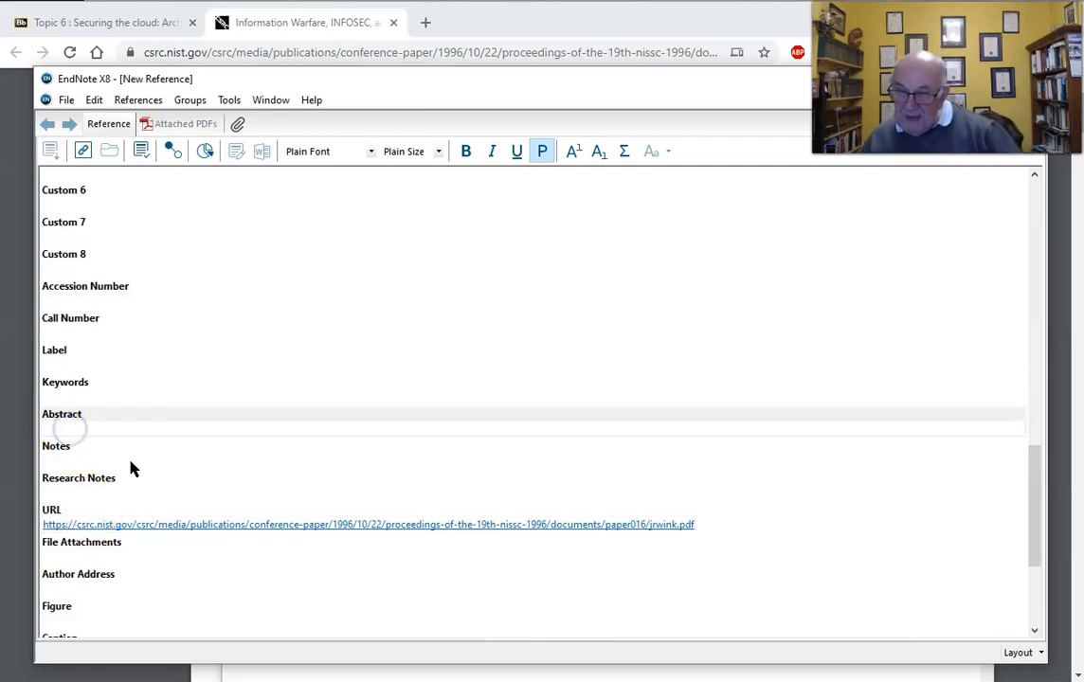
{"action": "key", "text": "alt+Tab"}
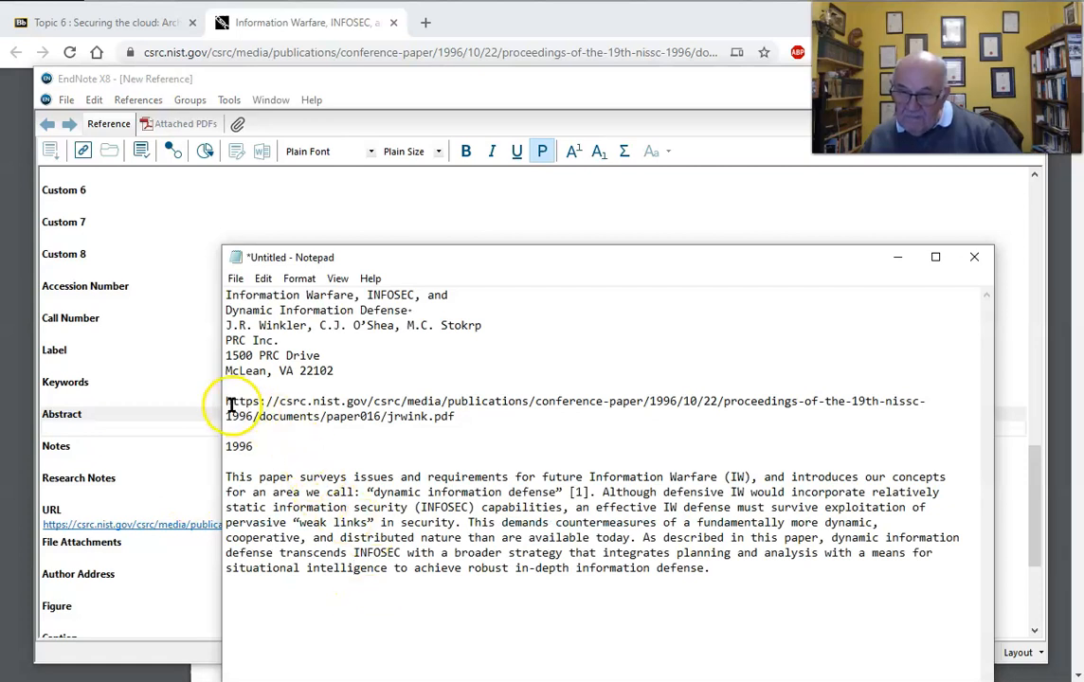
{"action": "left_click_drag", "start_coordinate": [225, 475], "coordinate": [698, 567]}
{"action": "key", "text": "ctrl+c"}
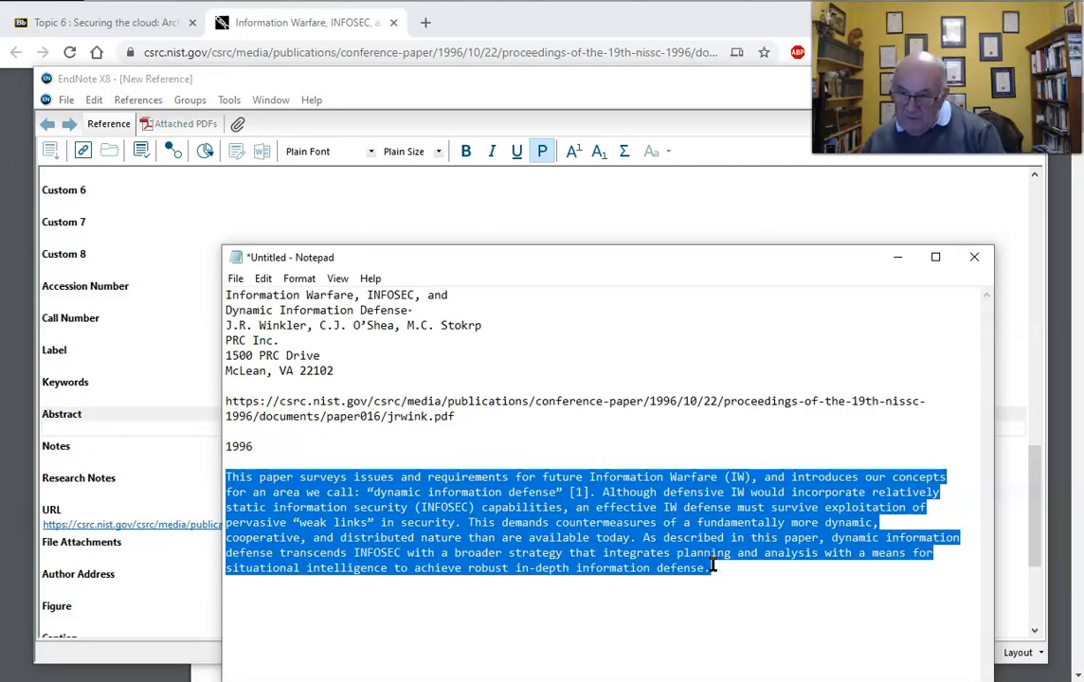
{"action": "left_click", "coordinate": [69, 424]}
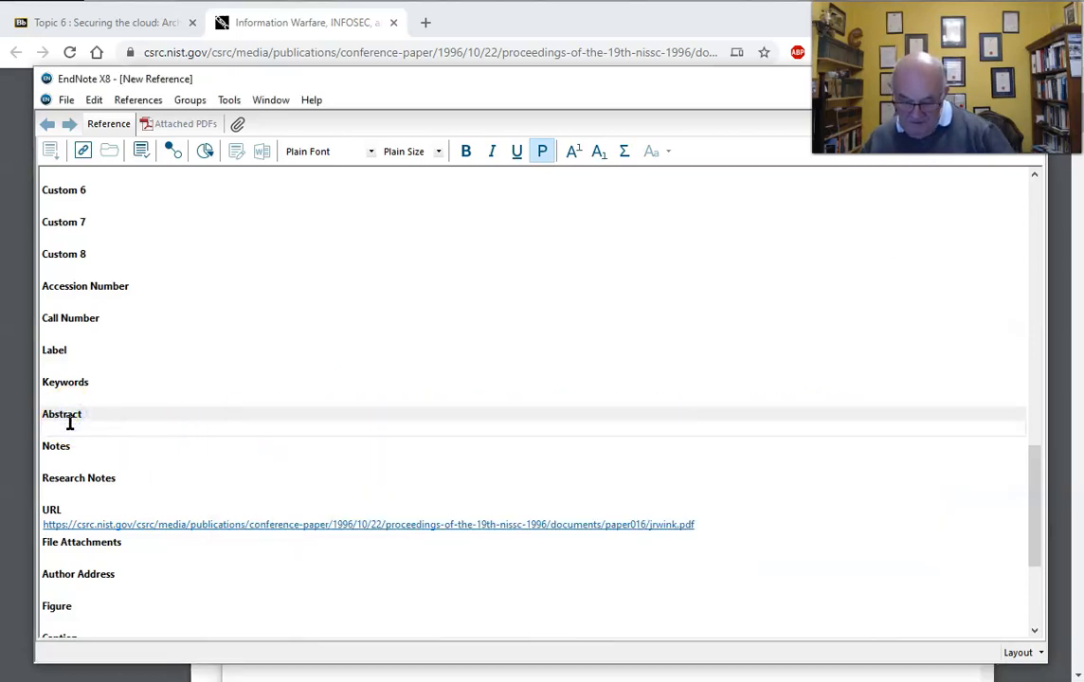
{"action": "key", "text": "ctrl+v"}
{"action": "key", "text": "Return"}
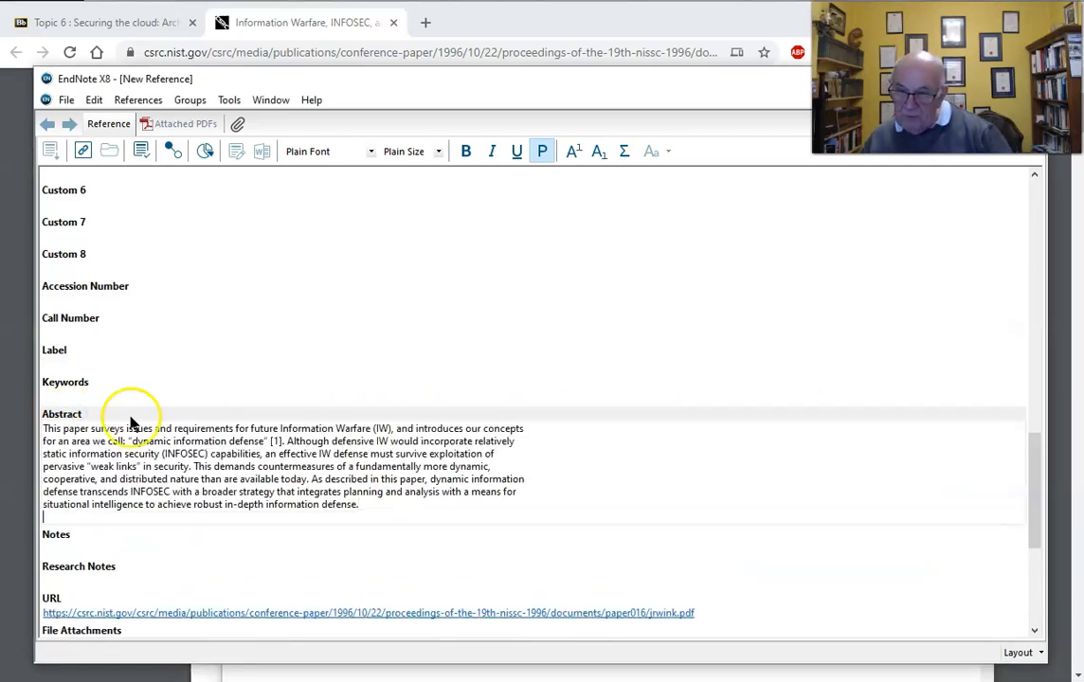
Remove the stray line breaks in the Abstract field so the pasted text runs as one continuous paragraph
{"action": "left_click", "coordinate": [542, 431]}
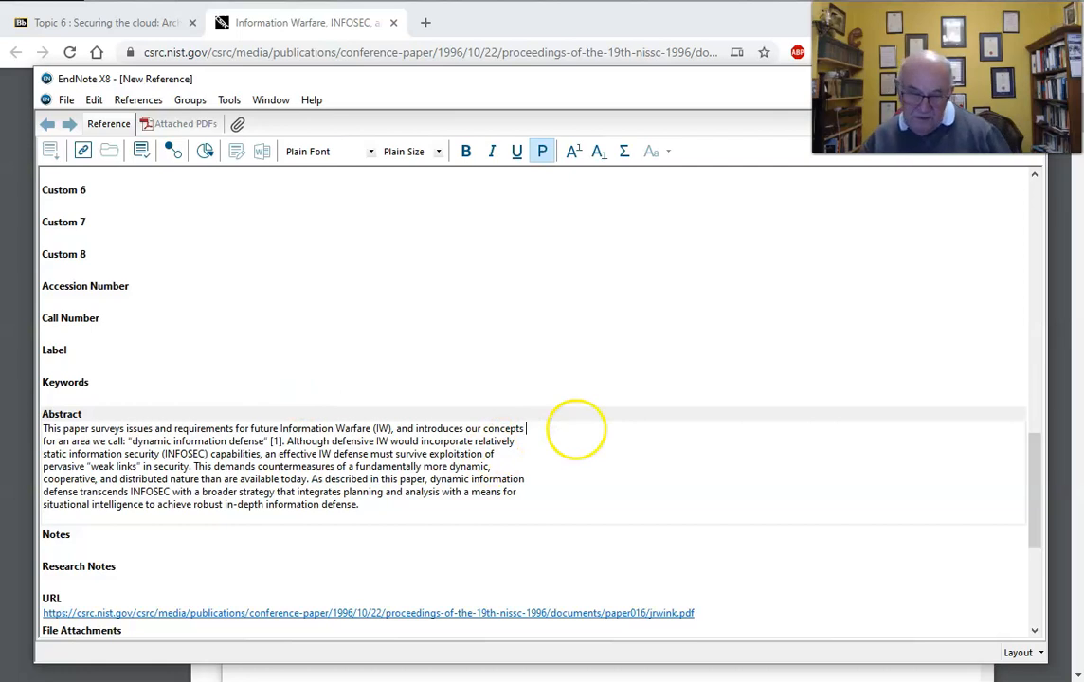
{"action": "key", "text": "Delete"}
{"action": "left_click", "coordinate": [538, 450]}
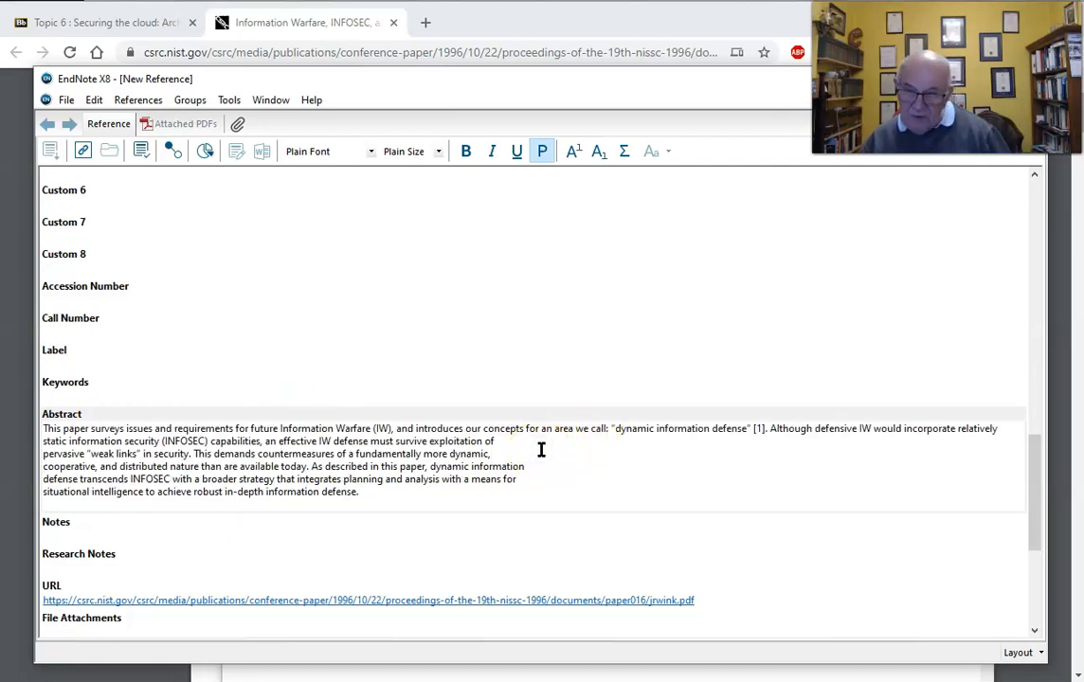
{"action": "key", "text": "Delete"}
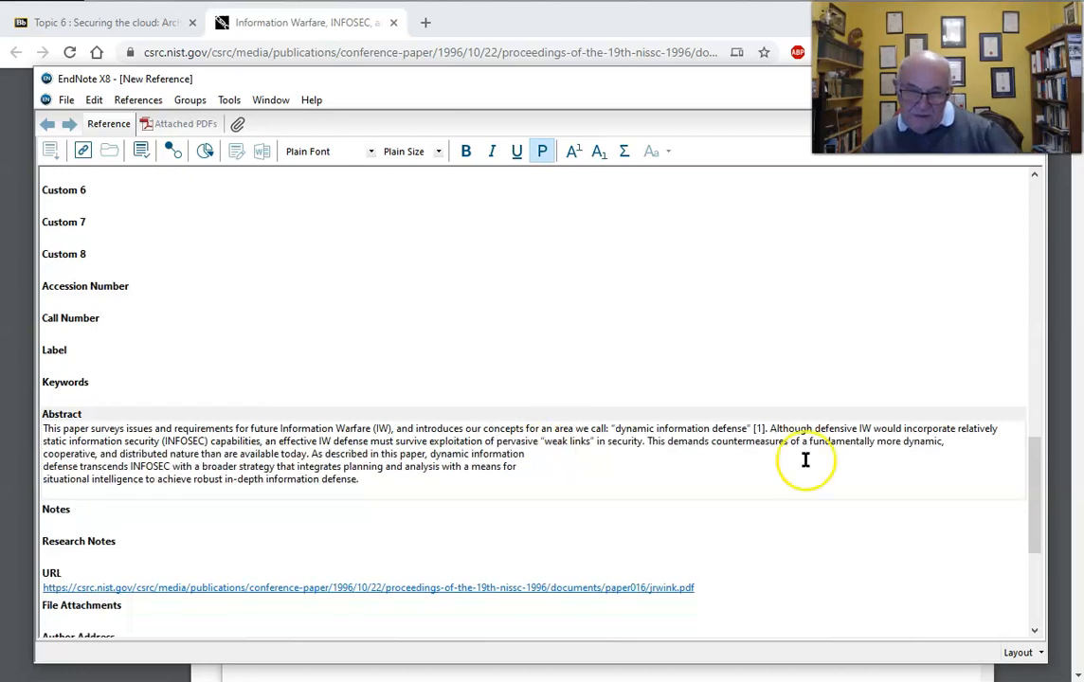
{"action": "left_click", "coordinate": [971, 449]}
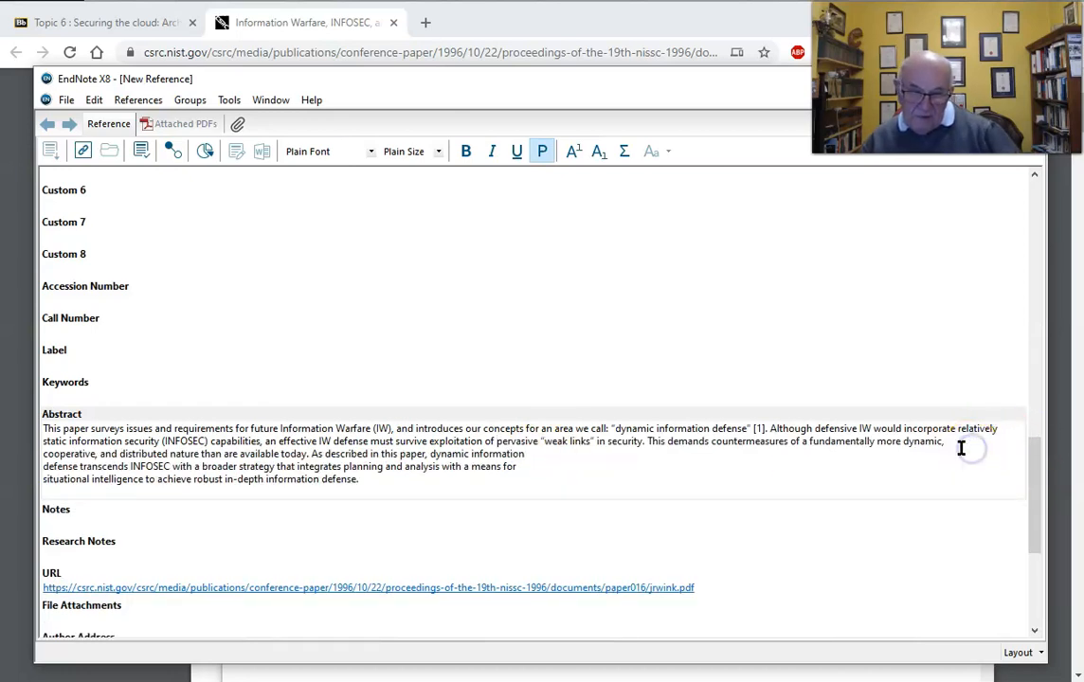
{"action": "left_click", "coordinate": [952, 443]}
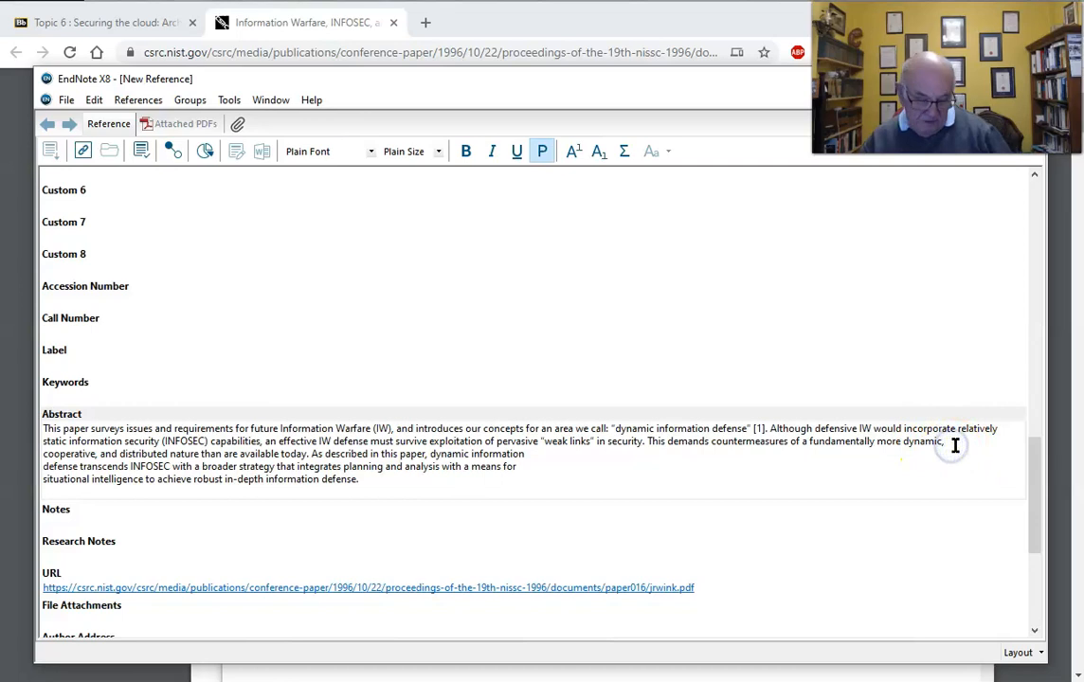
{"action": "key", "text": "Delete"}
{"action": "left_click", "coordinate": [458, 453]}
{"action": "key", "text": "Delete"}
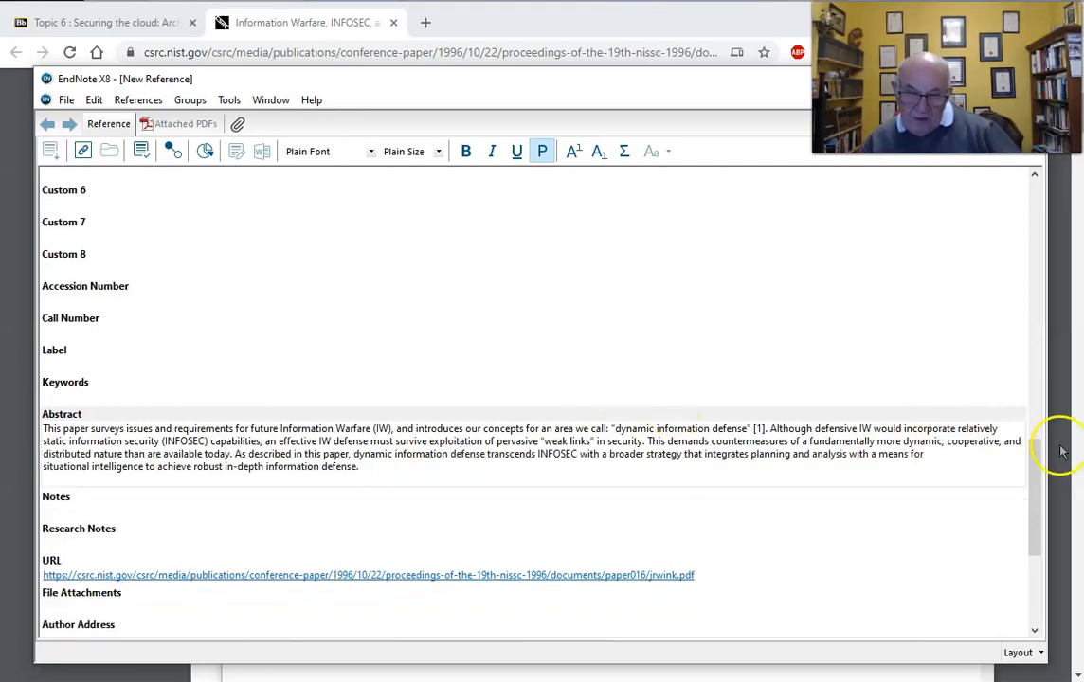
{"action": "left_click", "coordinate": [935, 454]}
{"action": "key", "text": "Delete"}
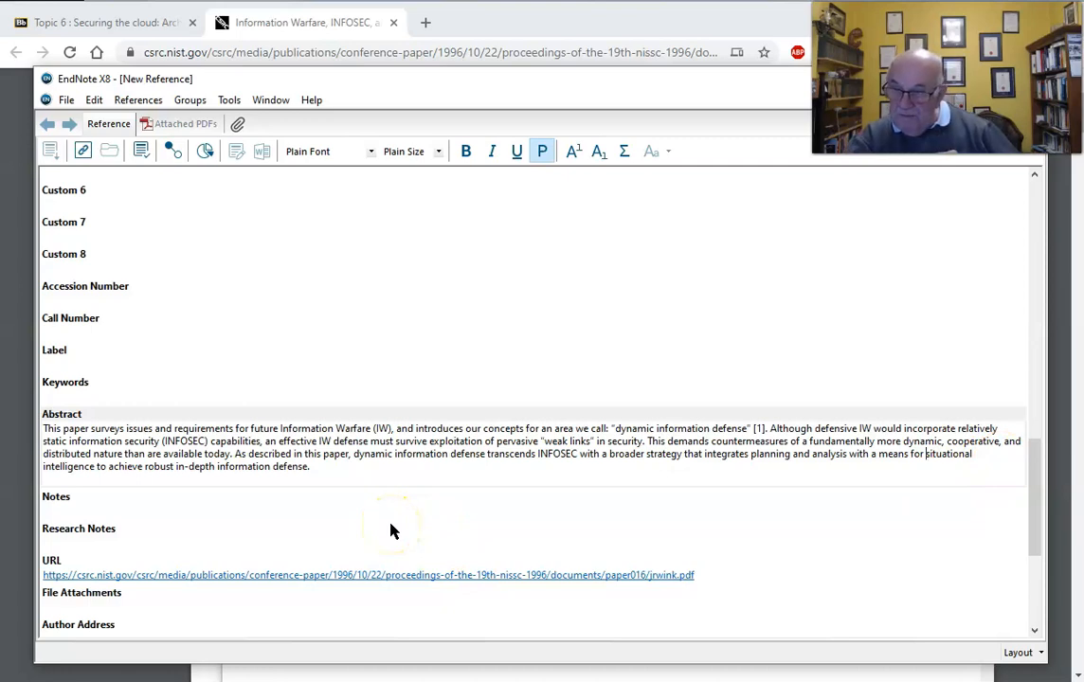
Return to the library window, move it higher on the screen, and review the new reference's author, year and title fields
{"action": "scroll", "coordinate": [723, 346], "scroll_direction": "up", "scroll_amount": 2}
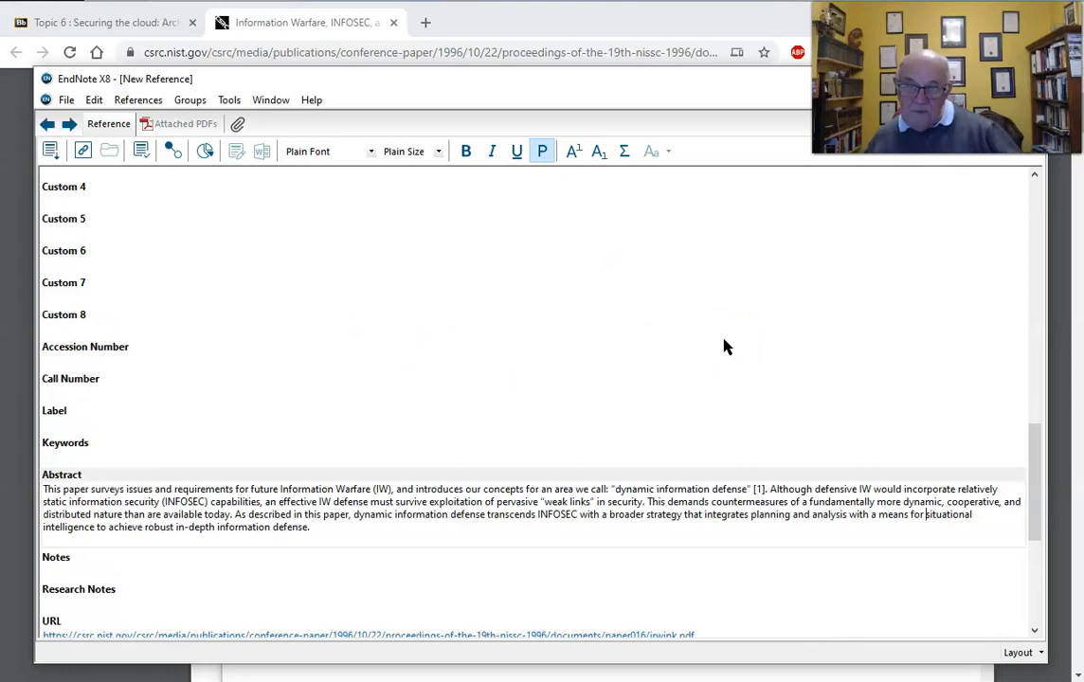
{"action": "left_click_drag", "start_coordinate": [640, 84], "coordinate": [608, 192]}
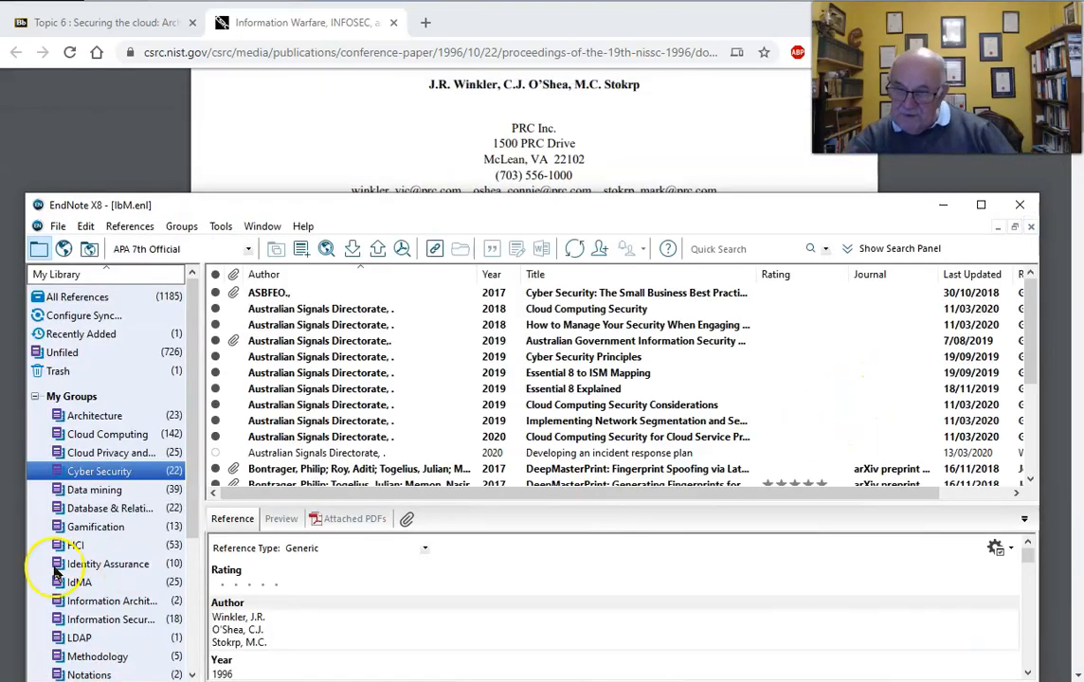
{"action": "left_click_drag", "start_coordinate": [375, 206], "coordinate": [383, 124]}
{"action": "scroll", "coordinate": [358, 495], "scroll_direction": "down", "scroll_amount": 2}
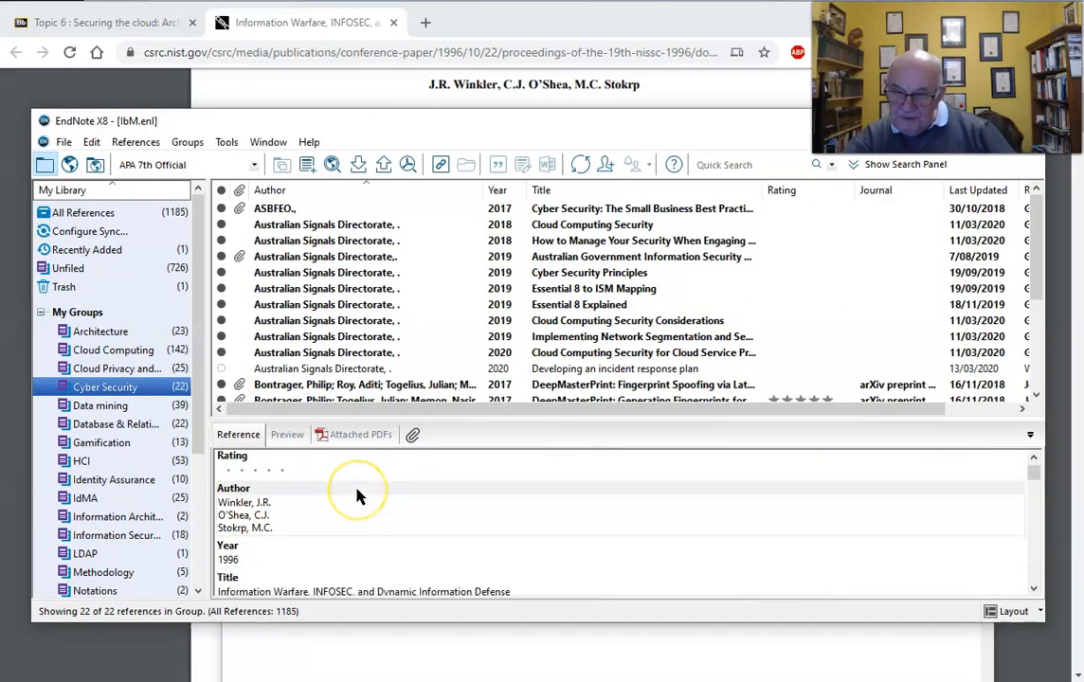
{"action": "scroll", "coordinate": [359, 493], "scroll_direction": "down", "scroll_amount": 2}
{"action": "scroll", "coordinate": [357, 489], "scroll_direction": "down", "scroll_amount": 2}
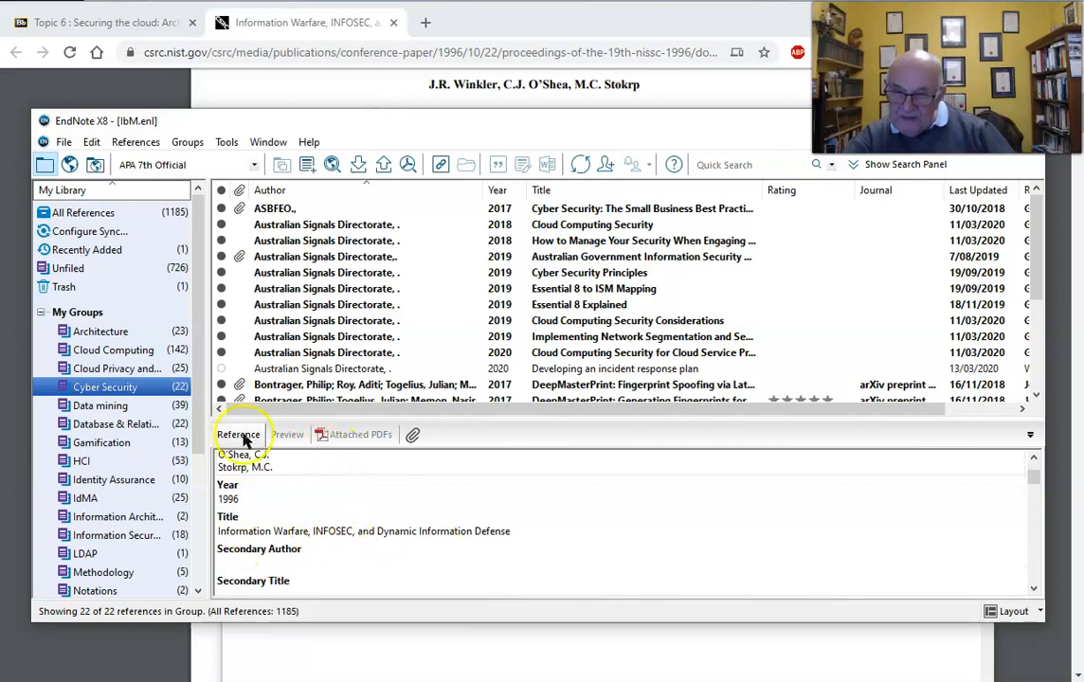
Preview the reference's formatted citation in the APA 6th output style and switch the style back to APA 7th Official
{"action": "left_click", "coordinate": [288, 436]}
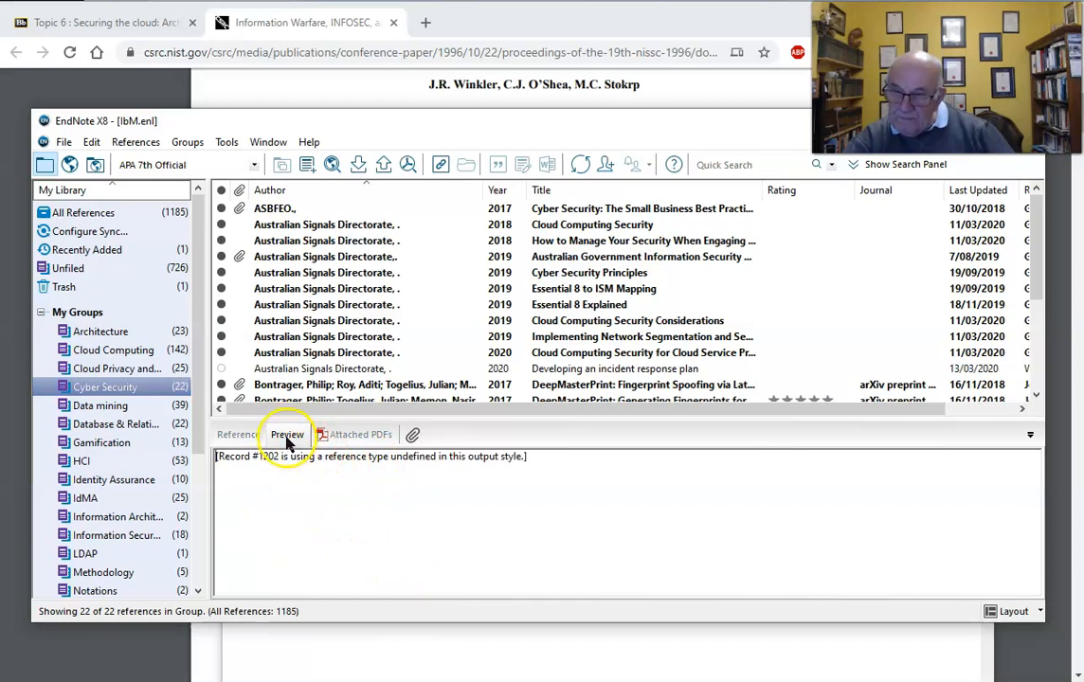
{"action": "left_click", "coordinate": [254, 165]}
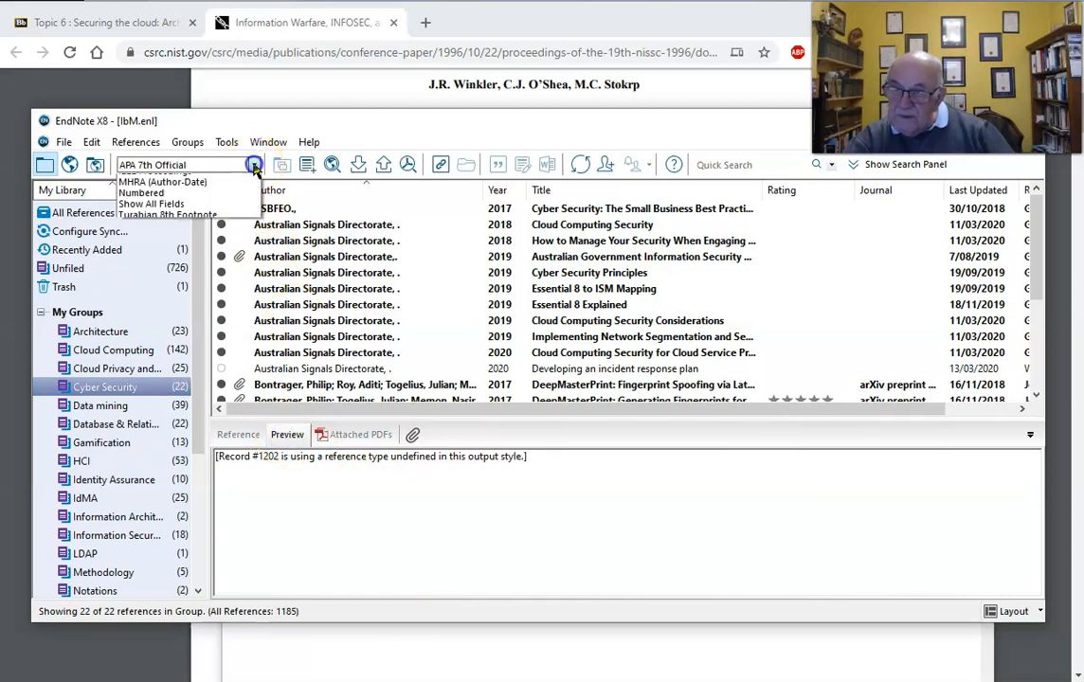
{"action": "left_click", "coordinate": [193, 203]}
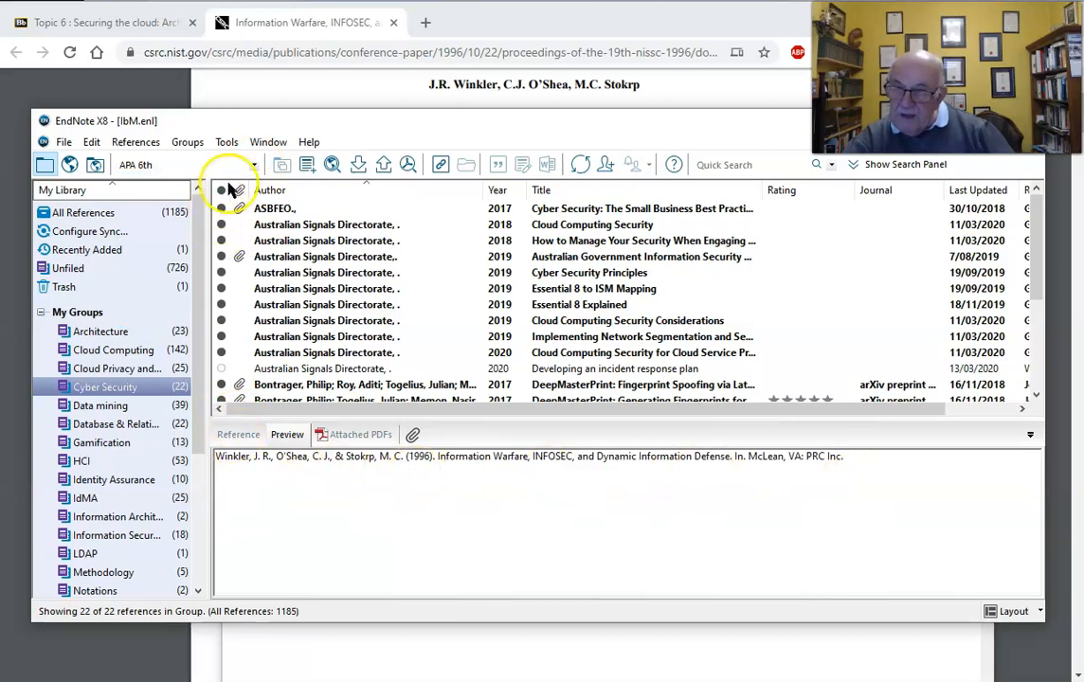
{"action": "left_click", "coordinate": [253, 165]}
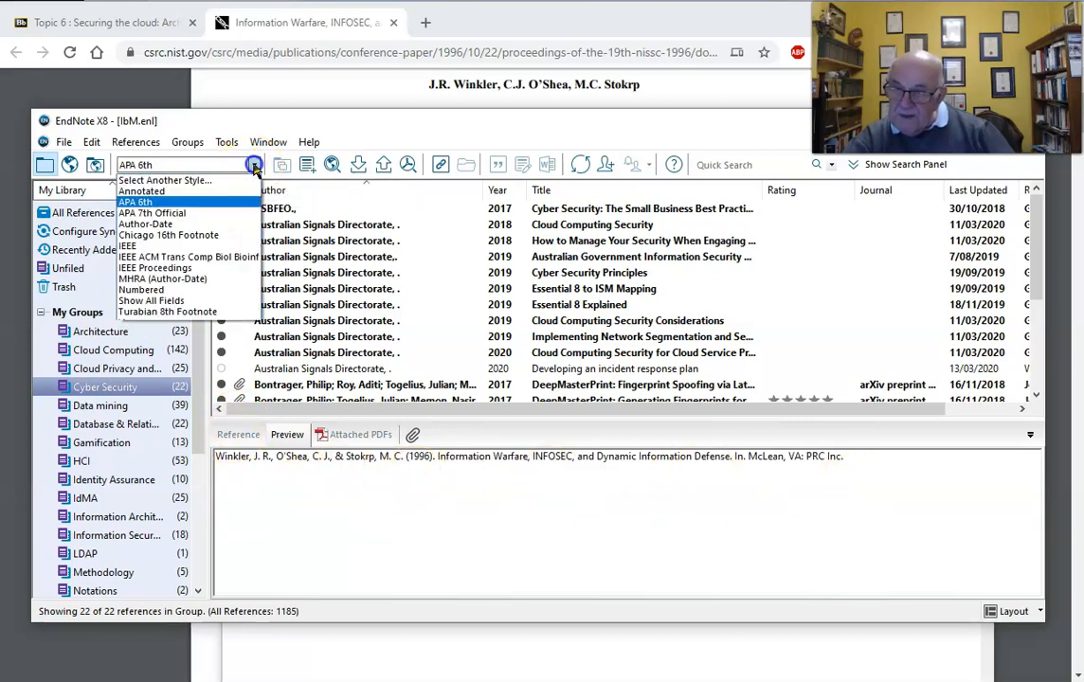
{"action": "left_click", "coordinate": [189, 213]}
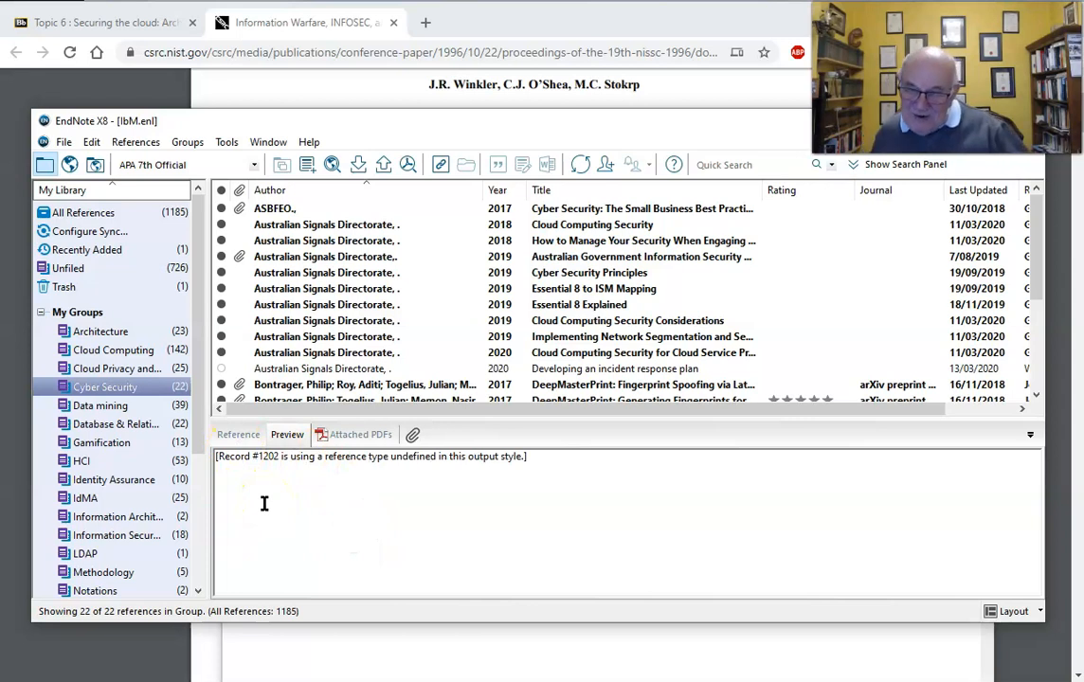
Start attaching a file to the reference and browse to the ITC568 folder in the university OneDrive
{"action": "left_click", "coordinate": [361, 435]}
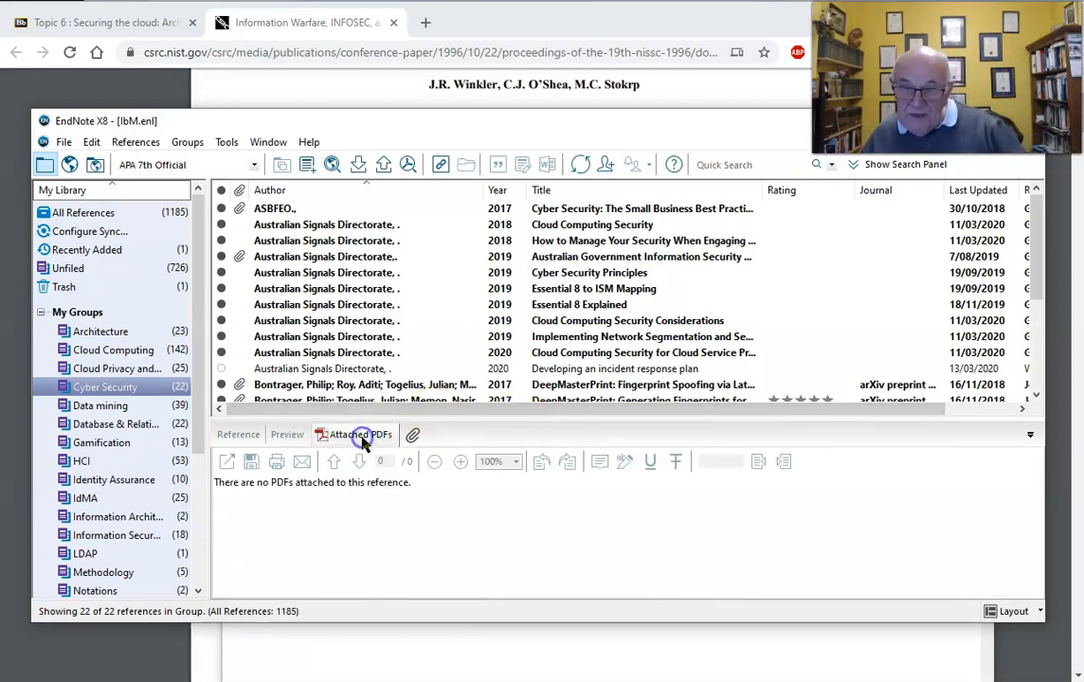
{"action": "left_click", "coordinate": [422, 442]}
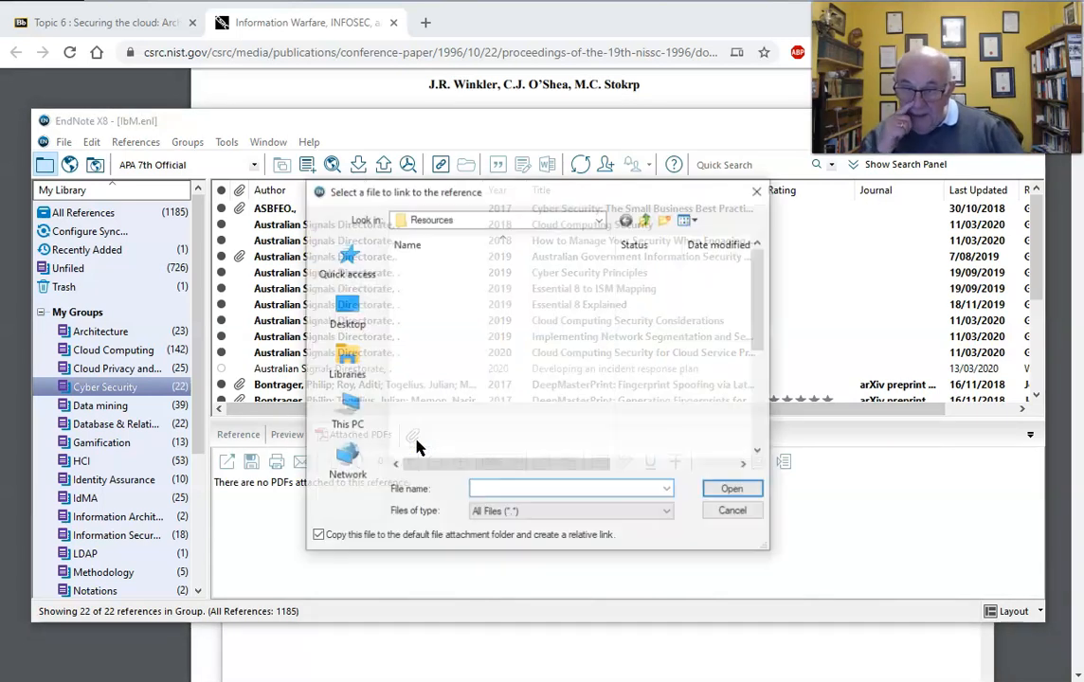
{"action": "left_click", "coordinate": [647, 219]}
{"action": "left_click", "coordinate": [647, 219]}
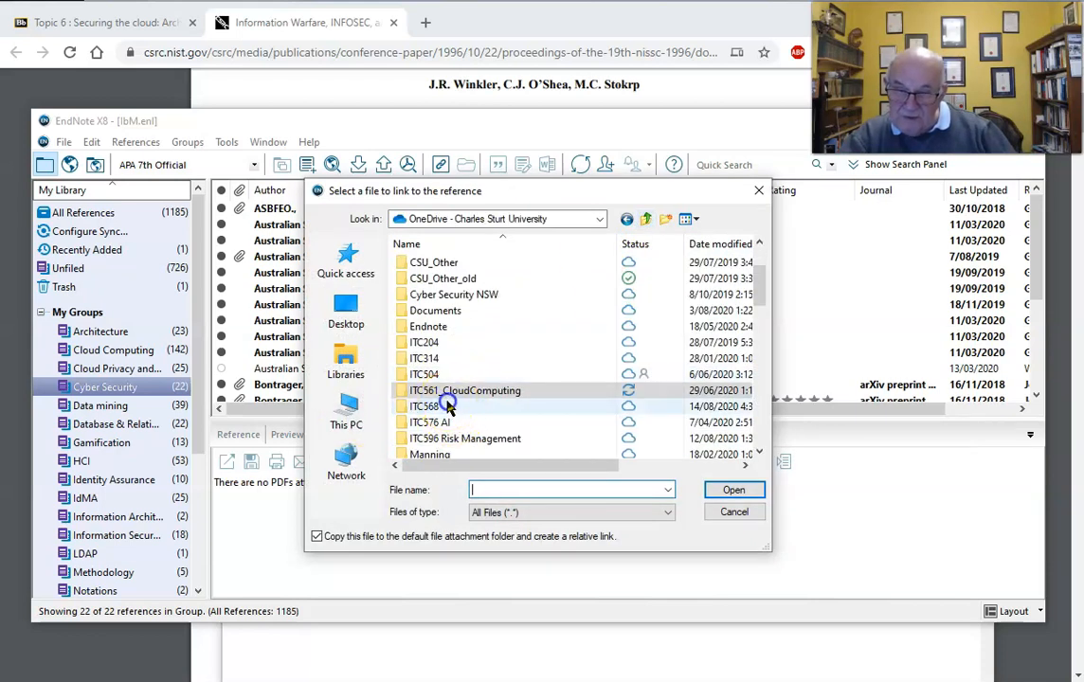
{"action": "double_click", "coordinate": [452, 407]}
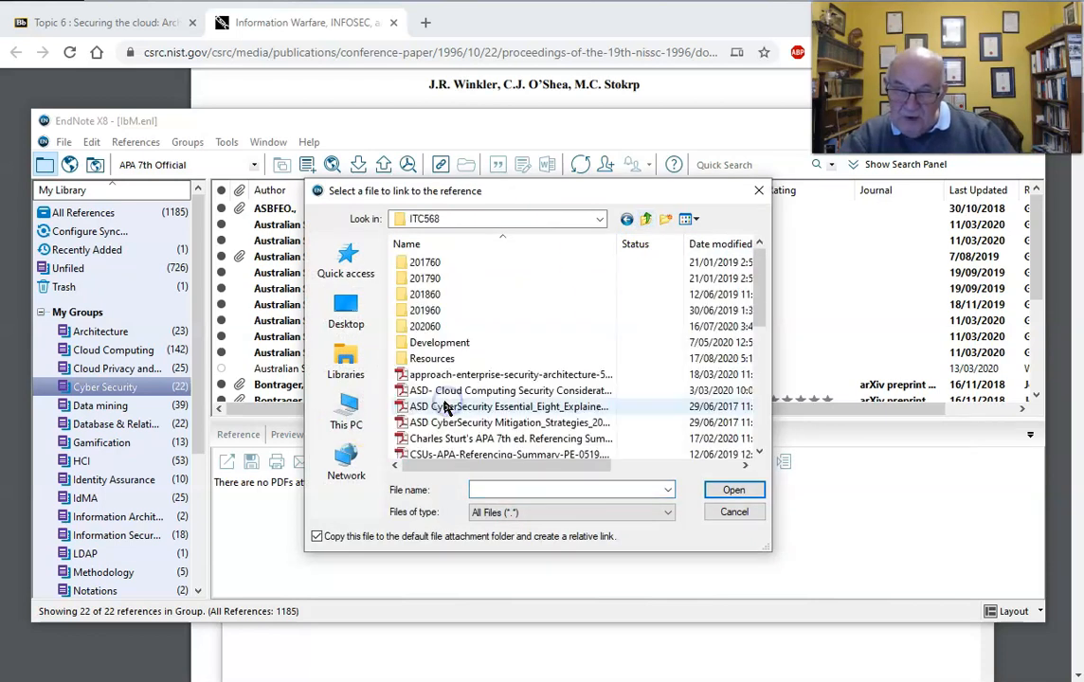
Look through the Resources folder inside ITC568 for the paper's PDF and return to the ITC568 folder
{"action": "double_click", "coordinate": [428, 360]}
{"action": "scroll", "coordinate": [464, 370], "scroll_direction": "down", "scroll_amount": 5}
{"action": "scroll", "coordinate": [464, 374], "scroll_direction": "down", "scroll_amount": 15}
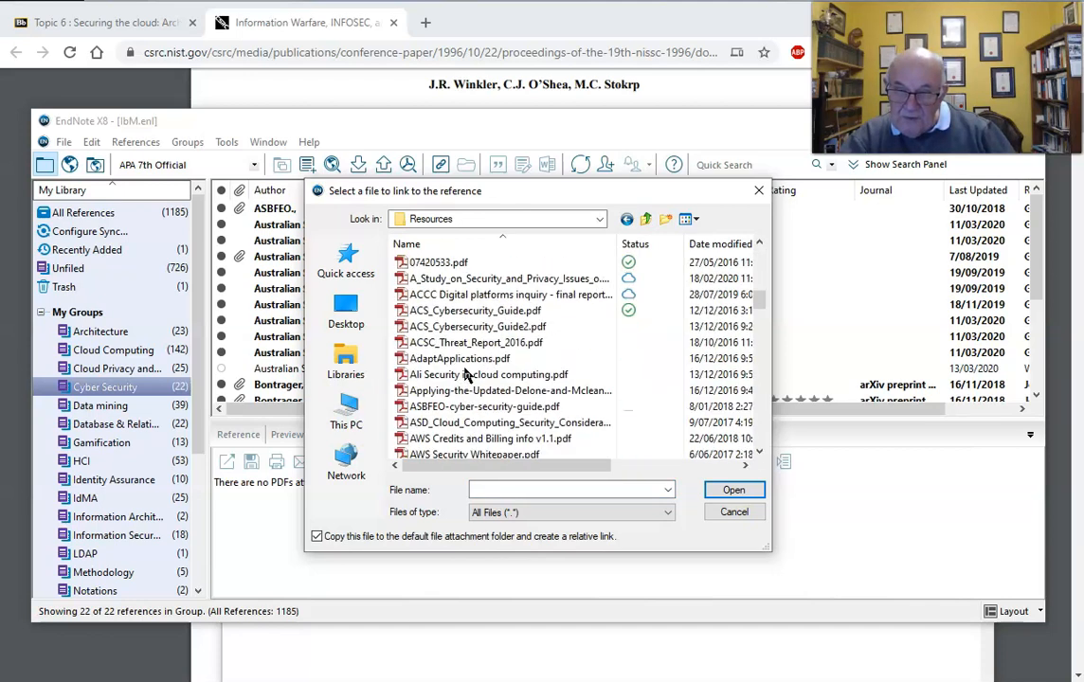
{"action": "scroll", "coordinate": [464, 375], "scroll_direction": "down", "scroll_amount": 5}
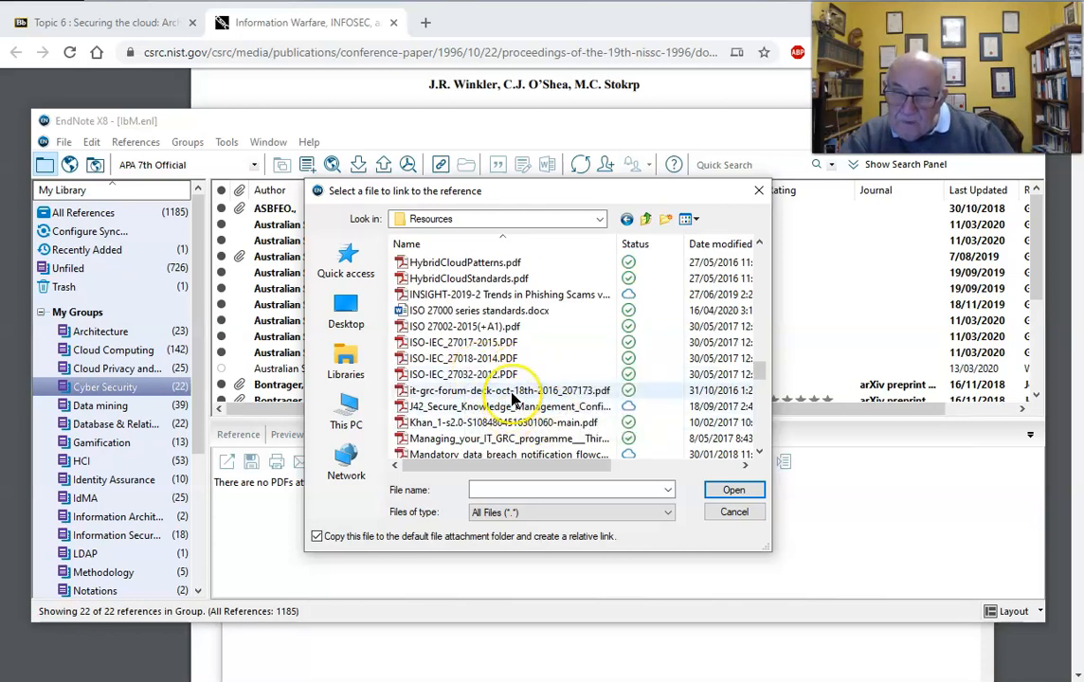
{"action": "scroll", "coordinate": [513, 398], "scroll_direction": "down", "scroll_amount": 2}
{"action": "scroll", "coordinate": [512, 399], "scroll_direction": "up", "scroll_amount": 3}
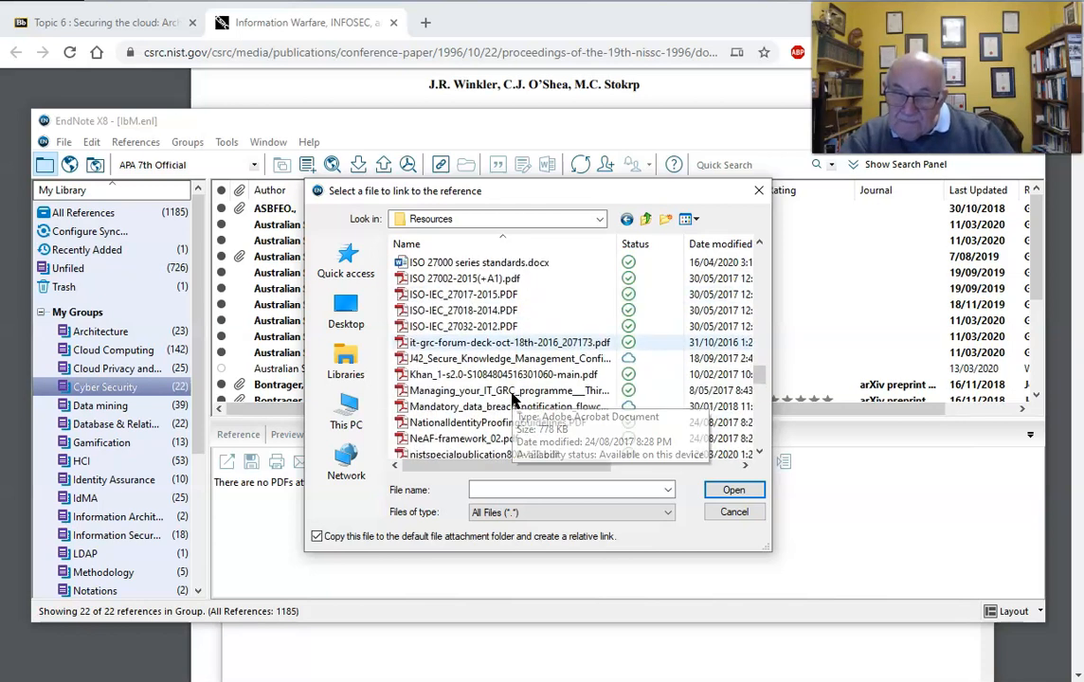
{"action": "scroll", "coordinate": [512, 399], "scroll_direction": "up", "scroll_amount": 3}
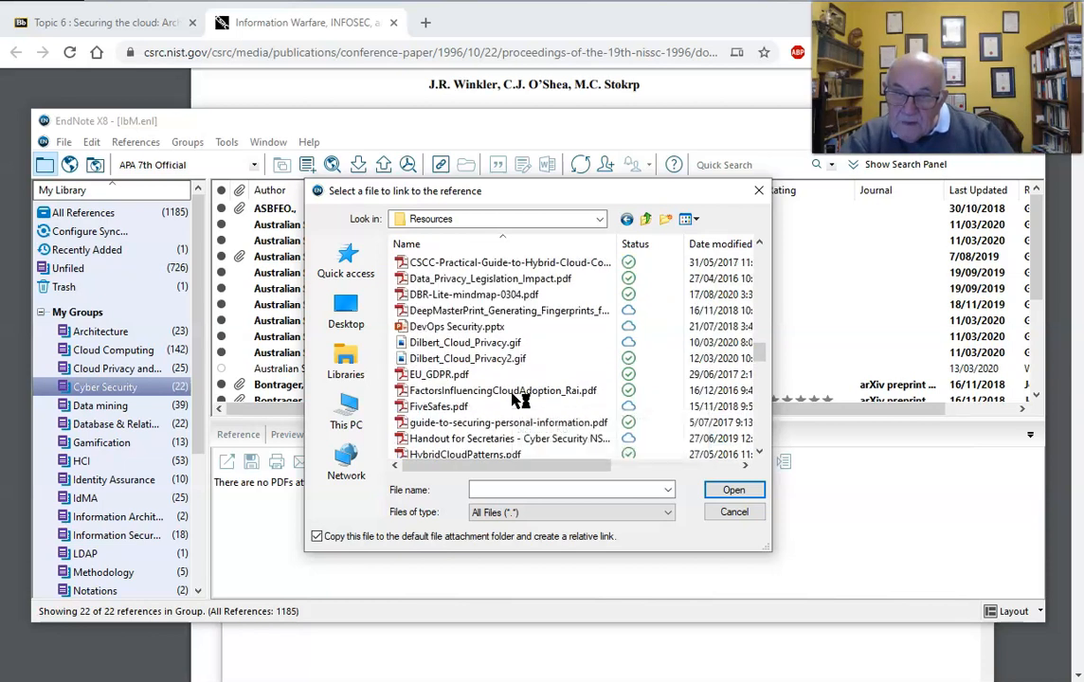
{"action": "scroll", "coordinate": [513, 399], "scroll_direction": "down", "scroll_amount": 10}
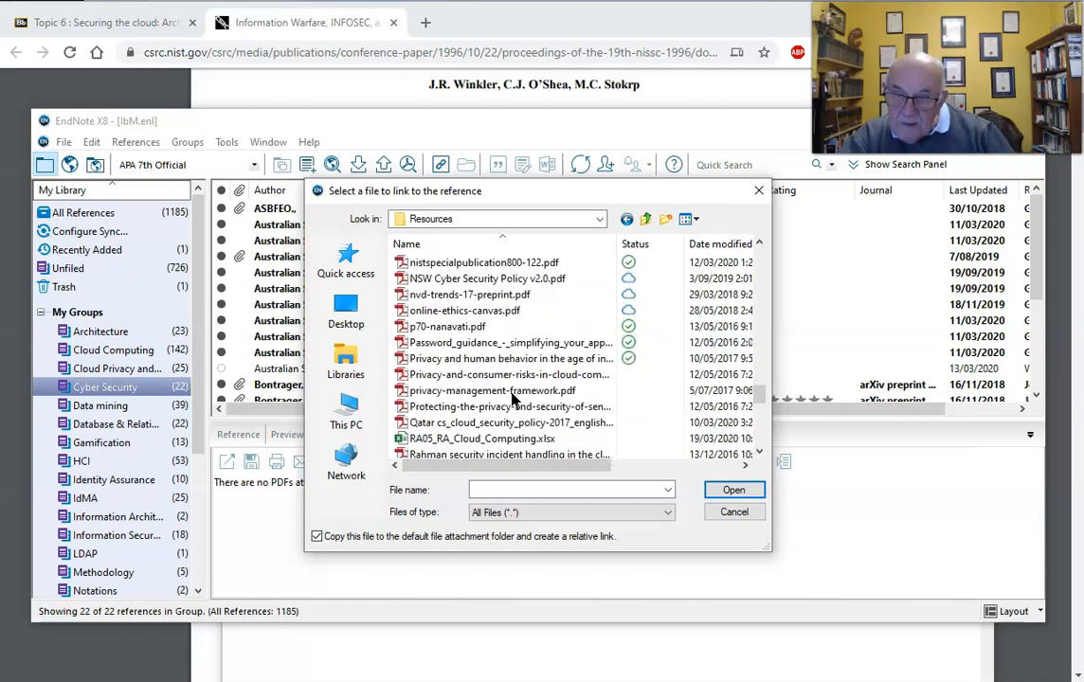
{"action": "scroll", "coordinate": [512, 398], "scroll_direction": "down", "scroll_amount": 2}
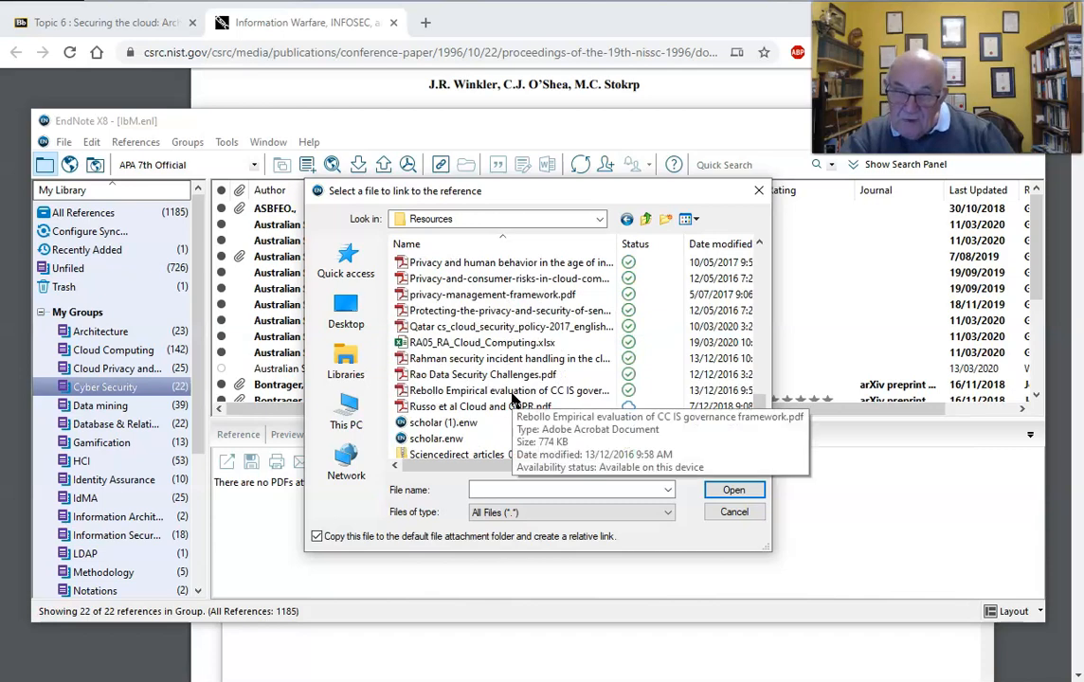
{"action": "scroll", "coordinate": [513, 399], "scroll_direction": "up", "scroll_amount": 10}
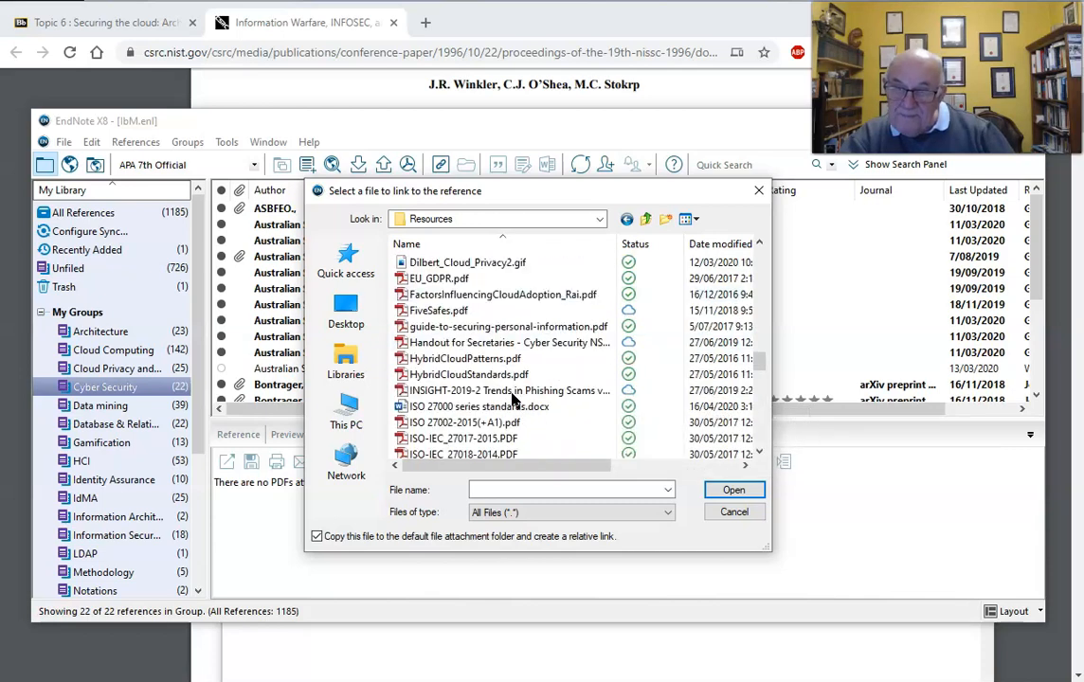
{"action": "left_click", "coordinate": [645, 219]}
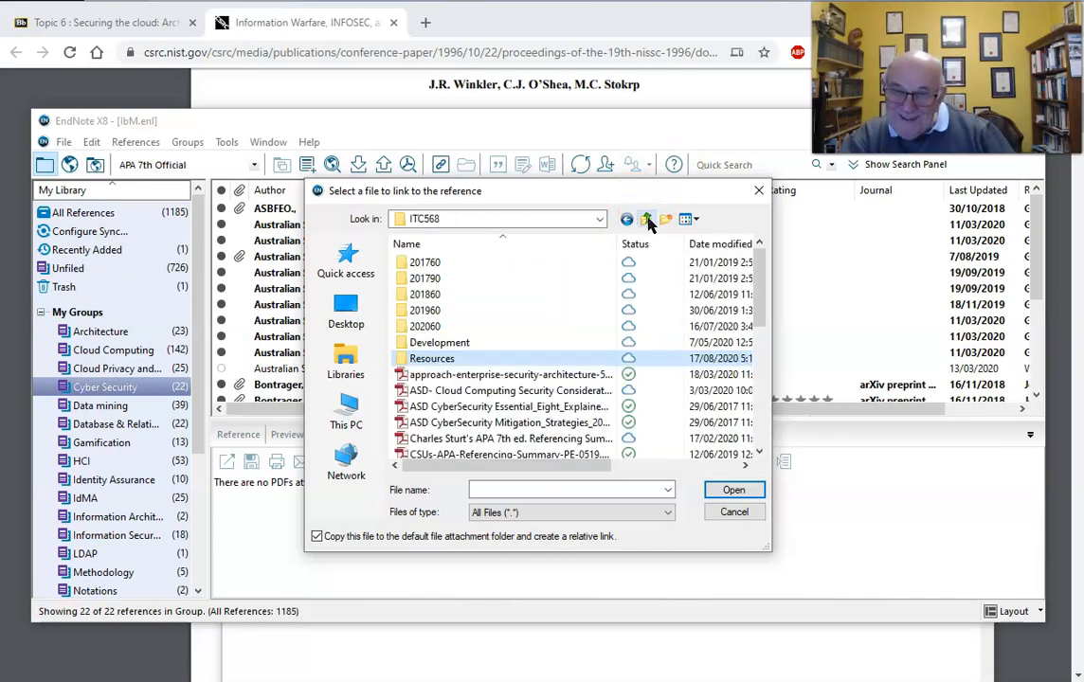
Attach jrwink.pdf from the ITC568 folder to the reference
{"action": "scroll", "coordinate": [564, 428], "scroll_direction": "down", "scroll_amount": 4}
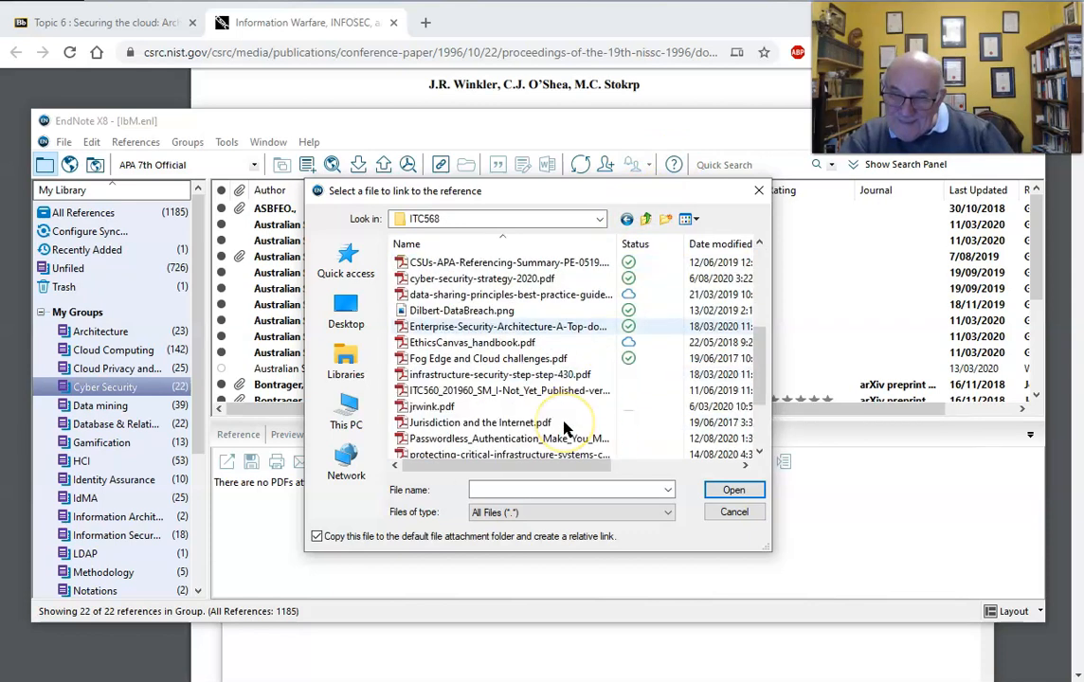
{"action": "left_click", "coordinate": [432, 407]}
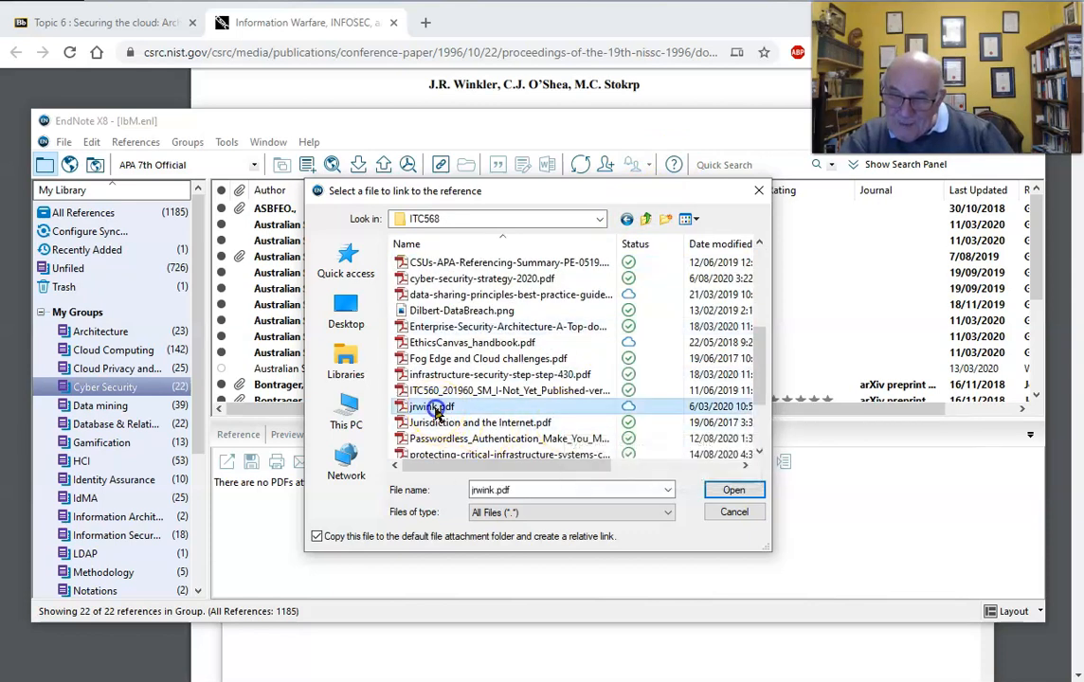
{"action": "left_click", "coordinate": [720, 491]}
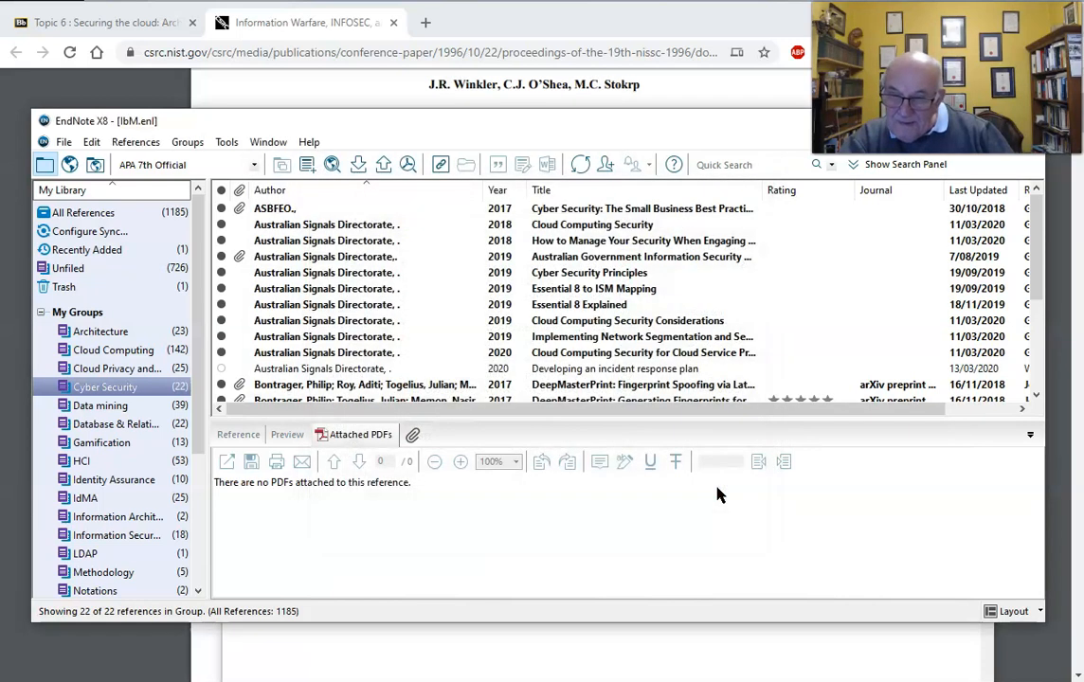
Check the attached jrwink.pdf in the viewer and compare it with the reference's details and citation preview
{"action": "scroll", "coordinate": [470, 510], "scroll_direction": "down", "scroll_amount": 2}
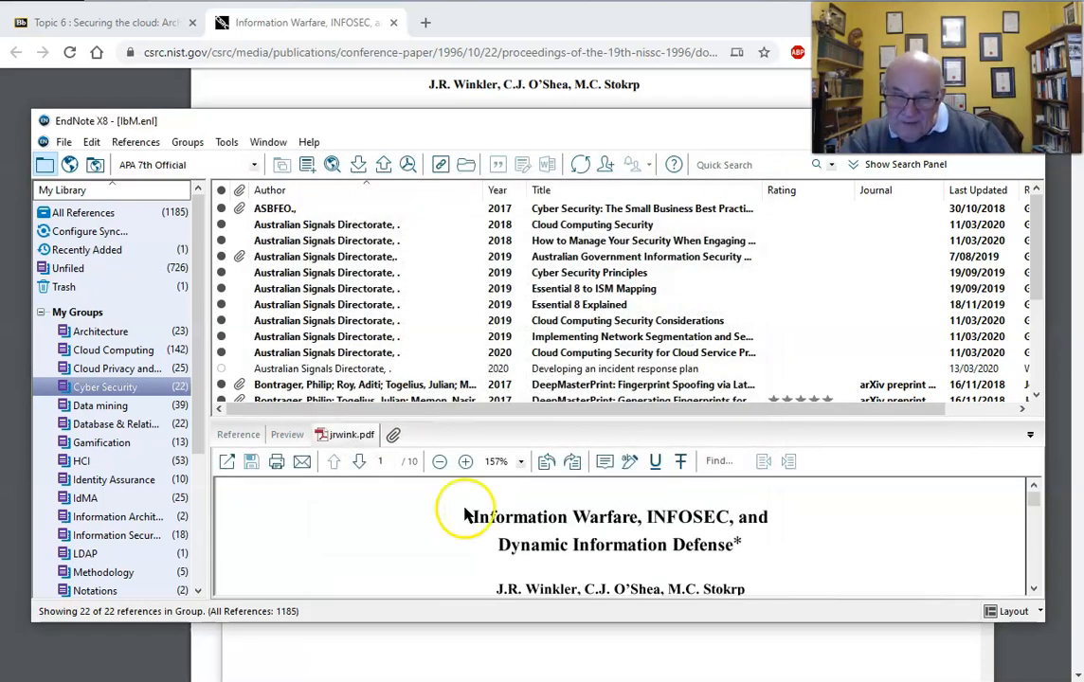
{"action": "scroll", "coordinate": [430, 533], "scroll_direction": "up", "scroll_amount": 1}
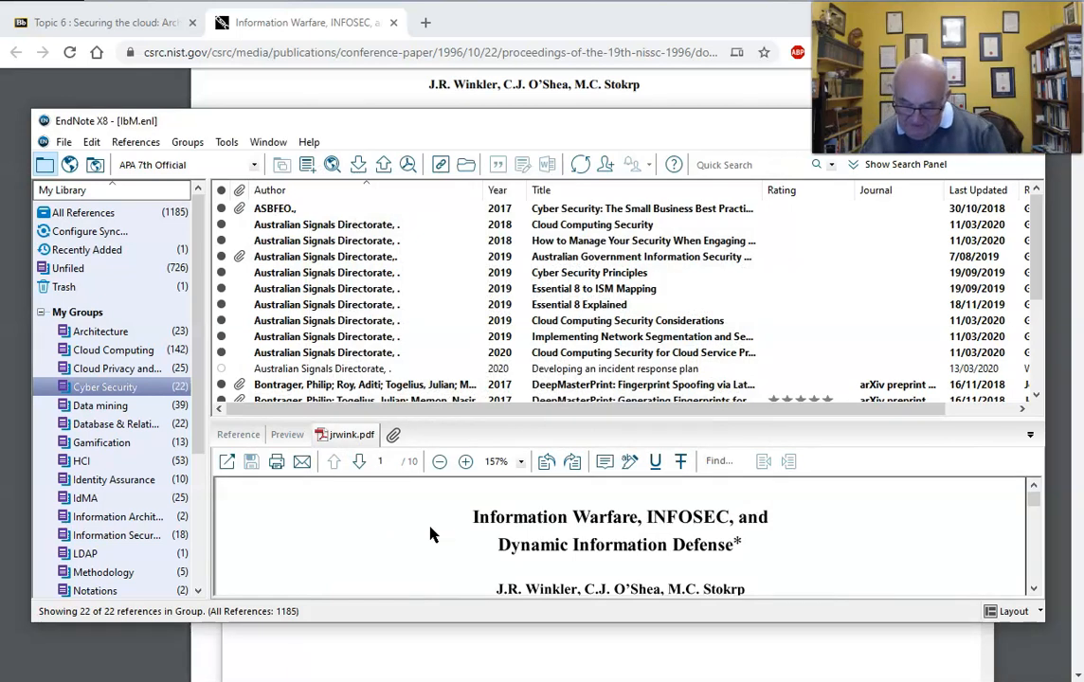
{"action": "left_click", "coordinate": [434, 462]}
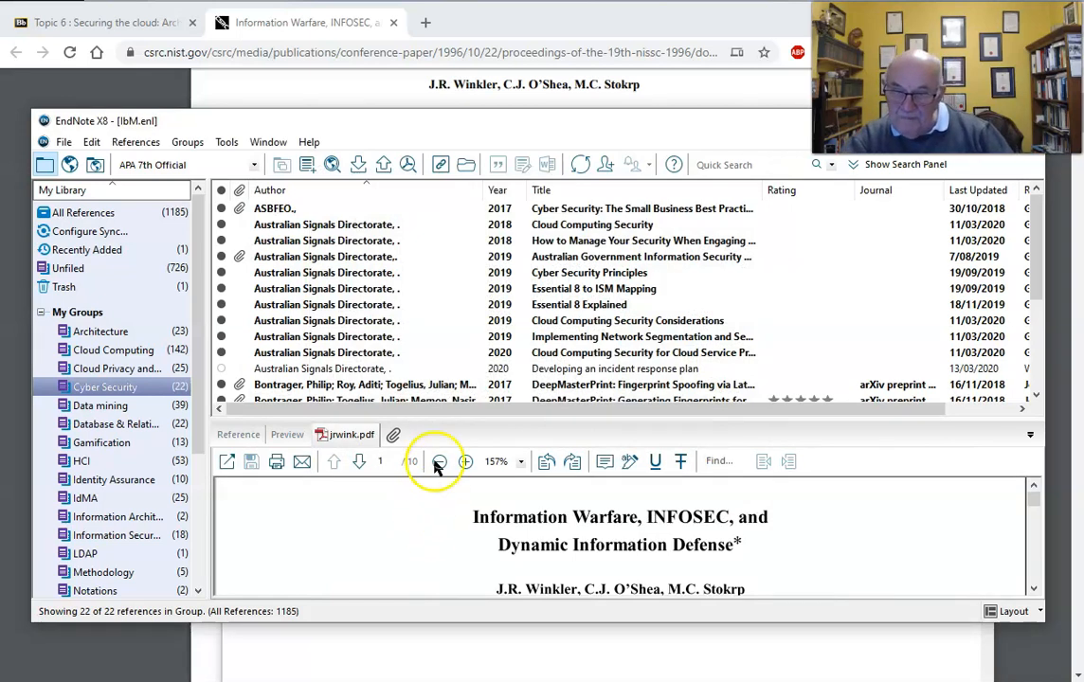
{"action": "left_click", "coordinate": [241, 440]}
{"action": "left_click", "coordinate": [287, 435]}
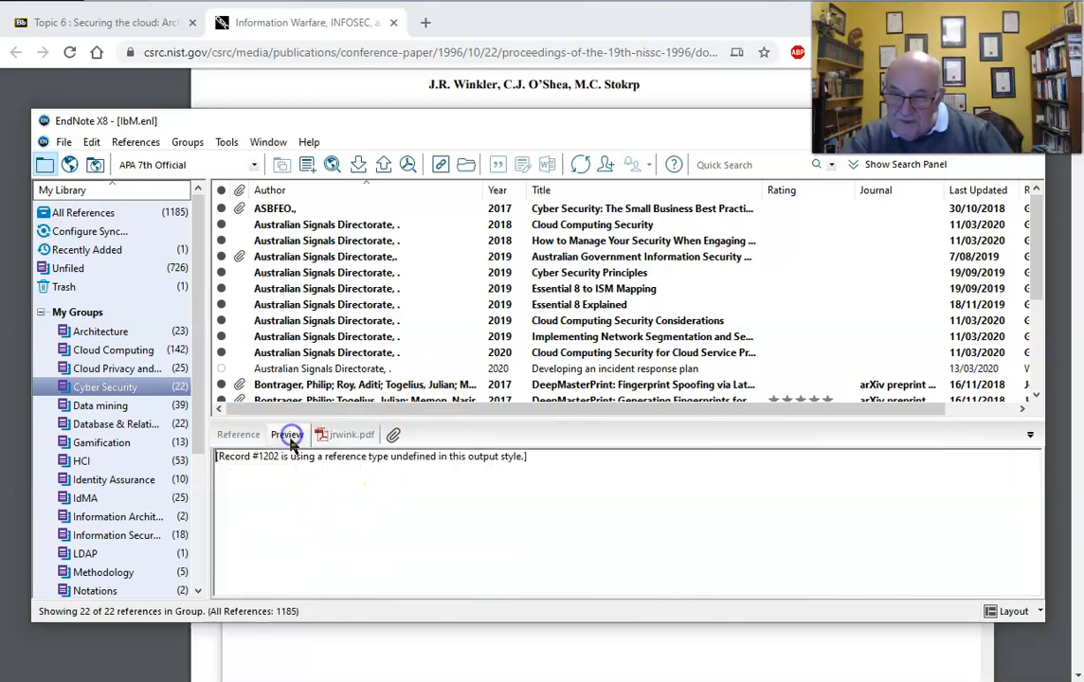
{"action": "left_click", "coordinate": [352, 438]}
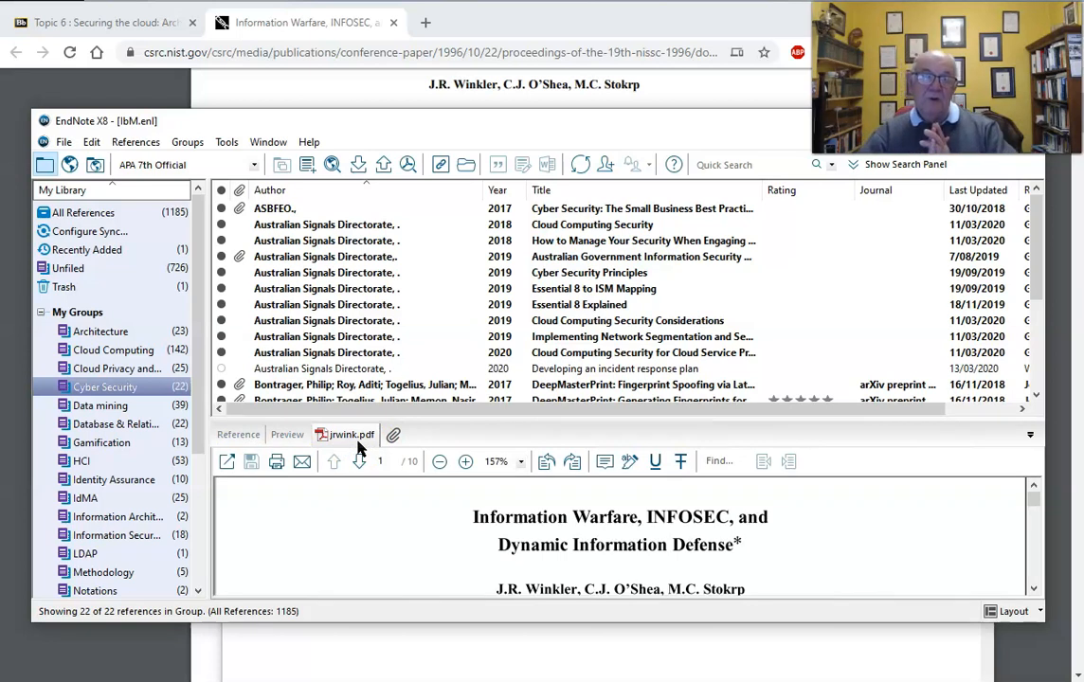
Save the changes to the reference and select the 1996 Information Warfare paper in the Cyber Security group
{"action": "left_click", "coordinate": [426, 355]}
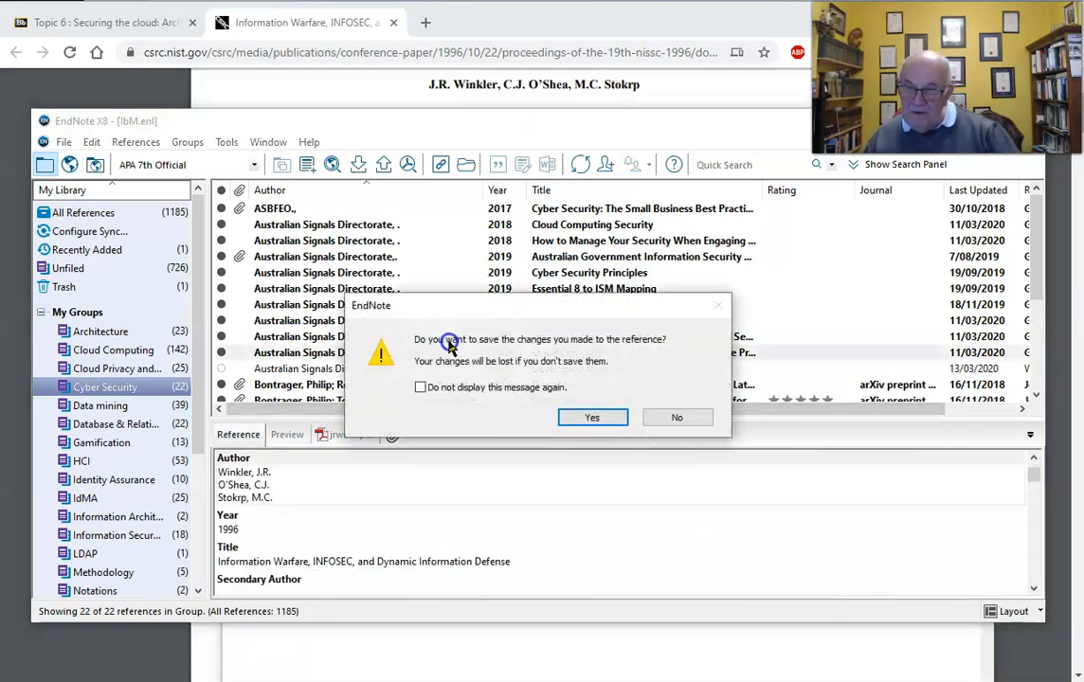
{"action": "left_click", "coordinate": [588, 417]}
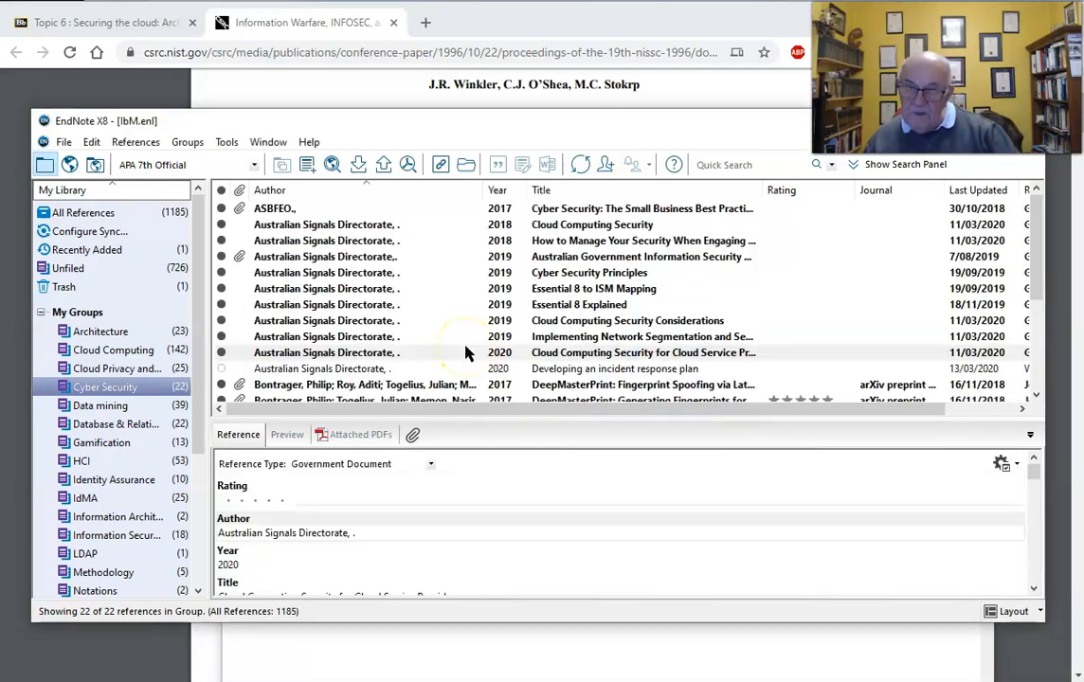
{"action": "scroll", "coordinate": [478, 344], "scroll_direction": "down", "scroll_amount": 3}
{"action": "scroll", "coordinate": [478, 344], "scroll_direction": "down", "scroll_amount": 1}
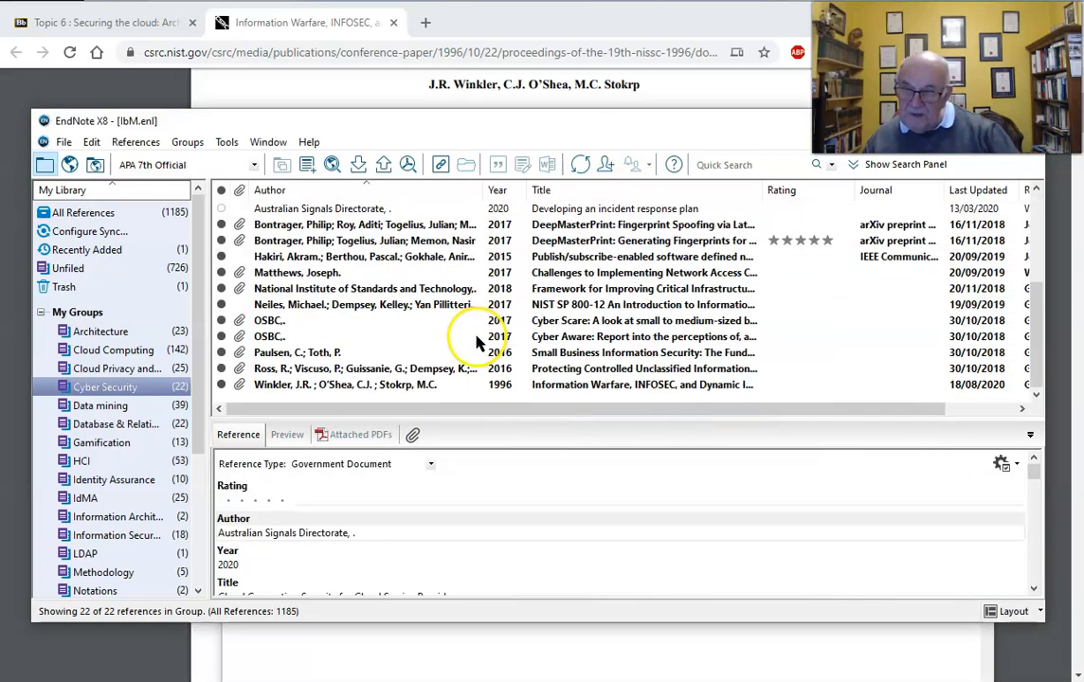
{"action": "left_click", "coordinate": [360, 385]}
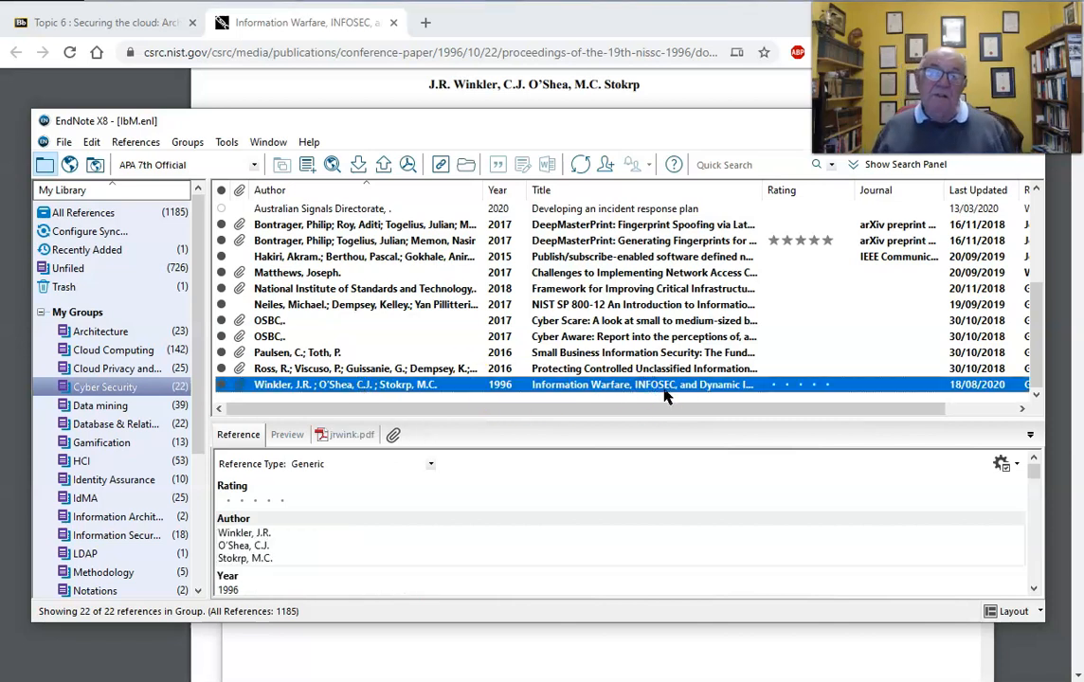